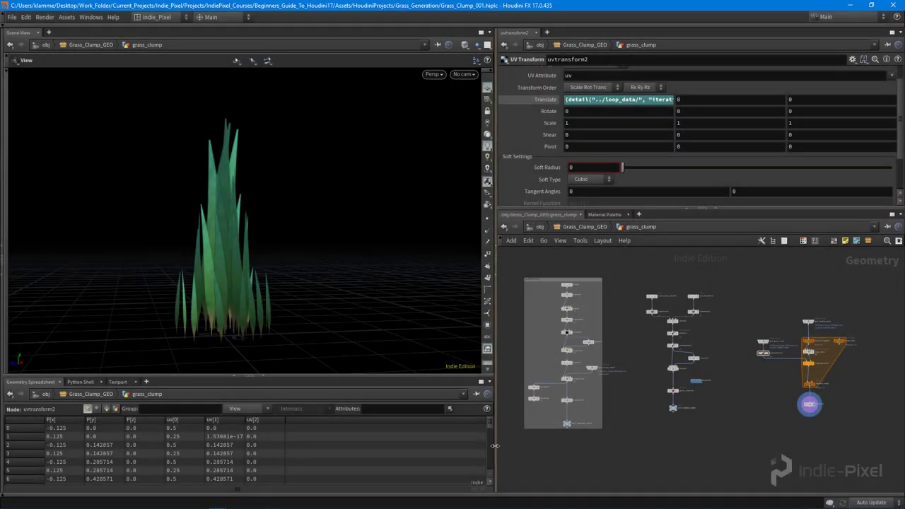
# - Group the grass card nodes, from card_cross_section down to the card output, in a network box titled "Grass Card"
pyautogui.moveTo(497, 451); pyautogui.dragTo(477, 450)
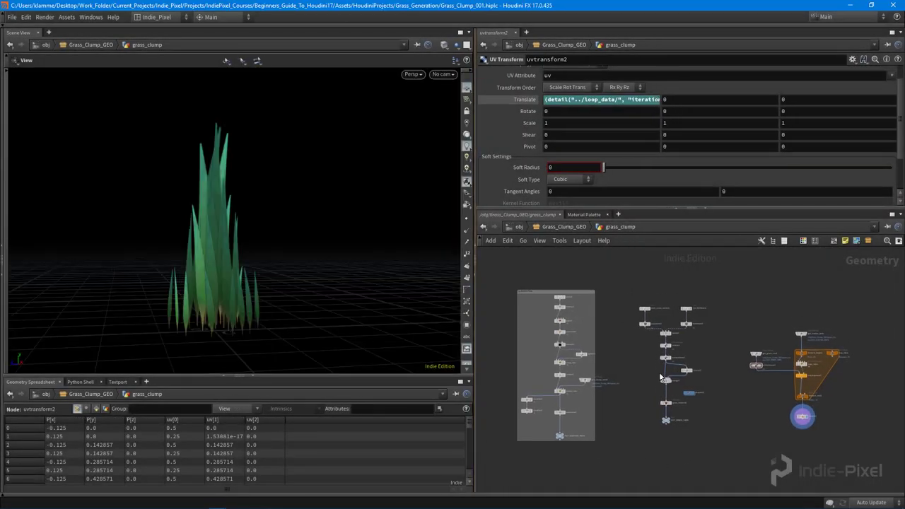
pyautogui.scroll(3, 622, 311)
pyautogui.moveTo(635, 285); pyautogui.dragTo(767, 485)
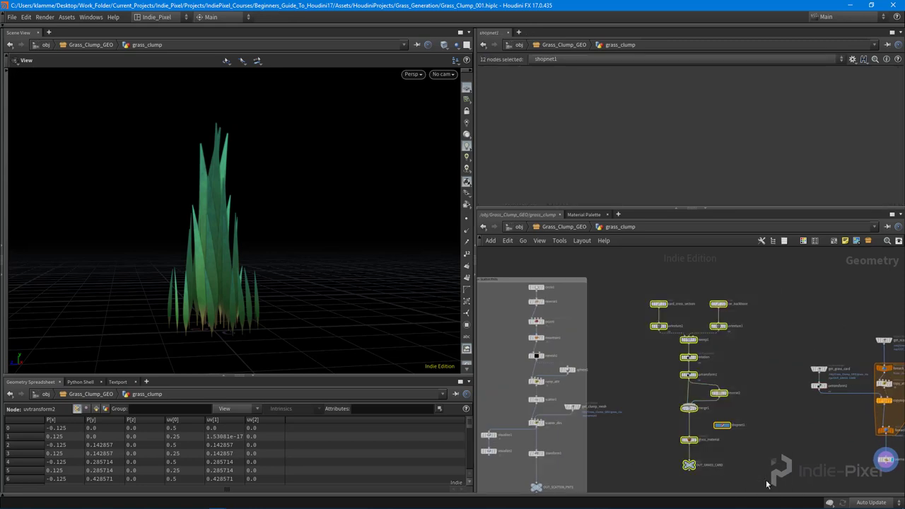
pyautogui.hotkey('shift', 'o')
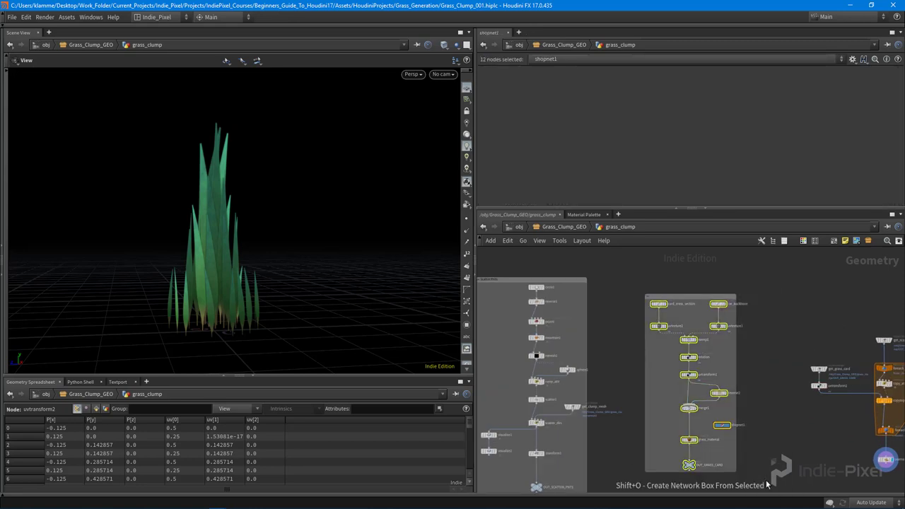
pyautogui.click(764, 344)
pyautogui.scroll(5, 653, 301)
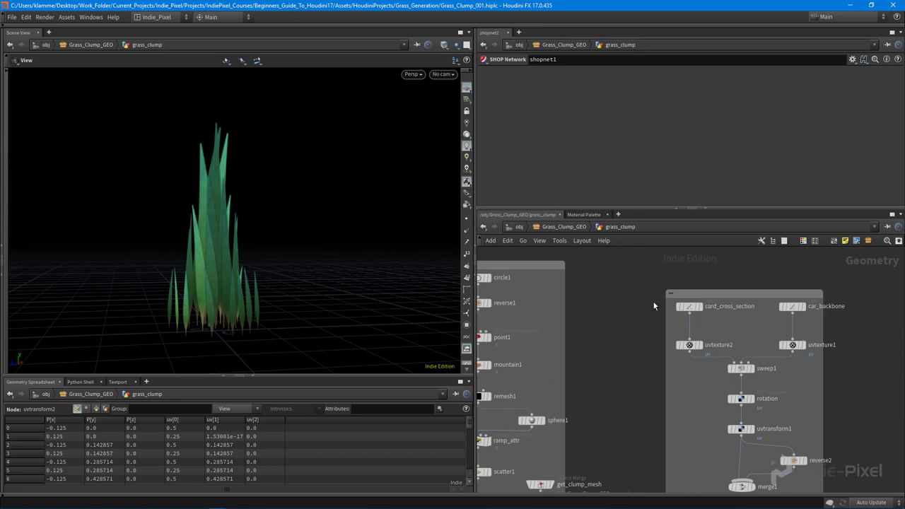
pyautogui.doubleClick(718, 290)
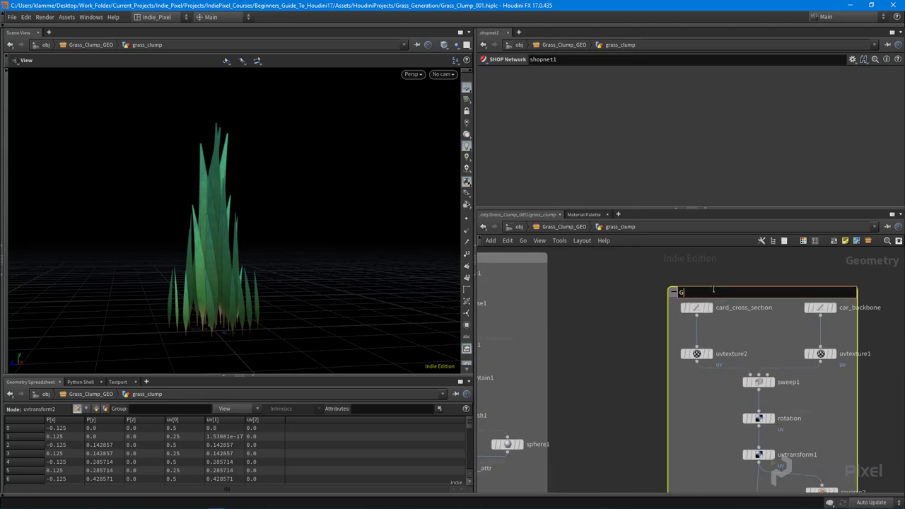
pyautogui.press('Return')
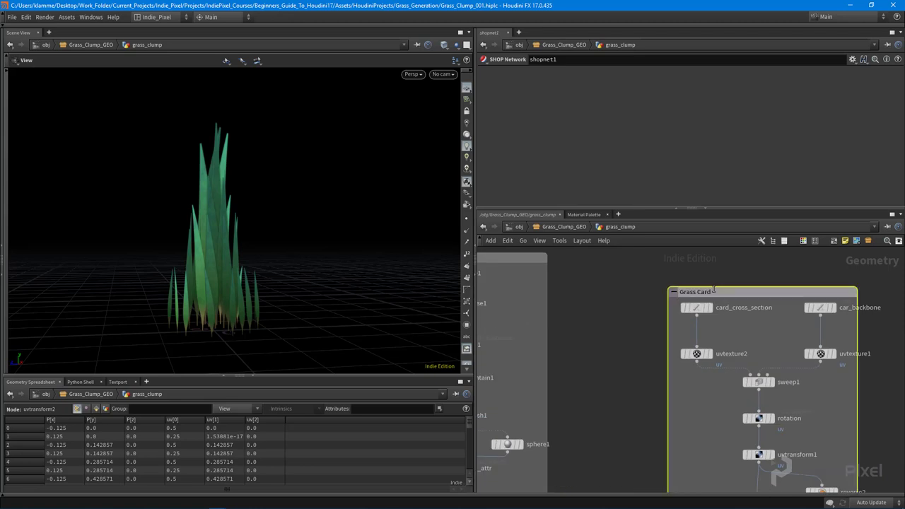
# - Collapse the Scatter Pnts and Grass Card network boxes and place Grass Card directly beneath Scatter Pnts
pyautogui.scroll(-5, 729, 313)
pyautogui.scroll(5, 596, 290)
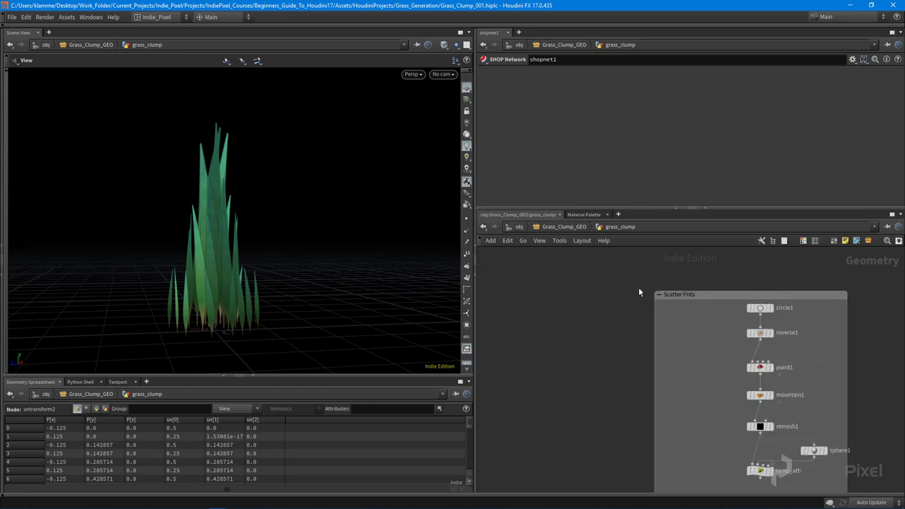
pyautogui.click(659, 296)
pyautogui.scroll(-2, 769, 318)
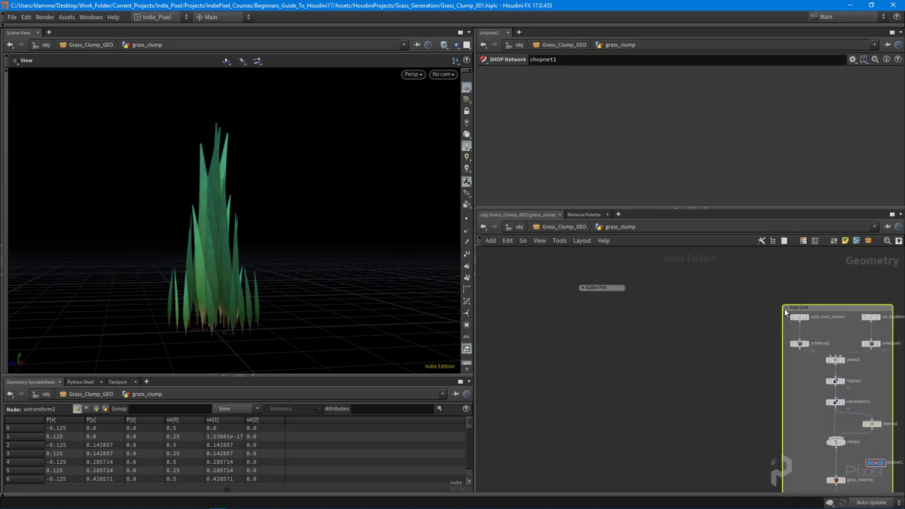
pyautogui.click(786, 309)
pyautogui.moveTo(806, 309); pyautogui.dragTo(604, 304)
pyautogui.scroll(-1, 590, 308)
pyautogui.moveTo(591, 309); pyautogui.dragTo(610, 316, button='middle')
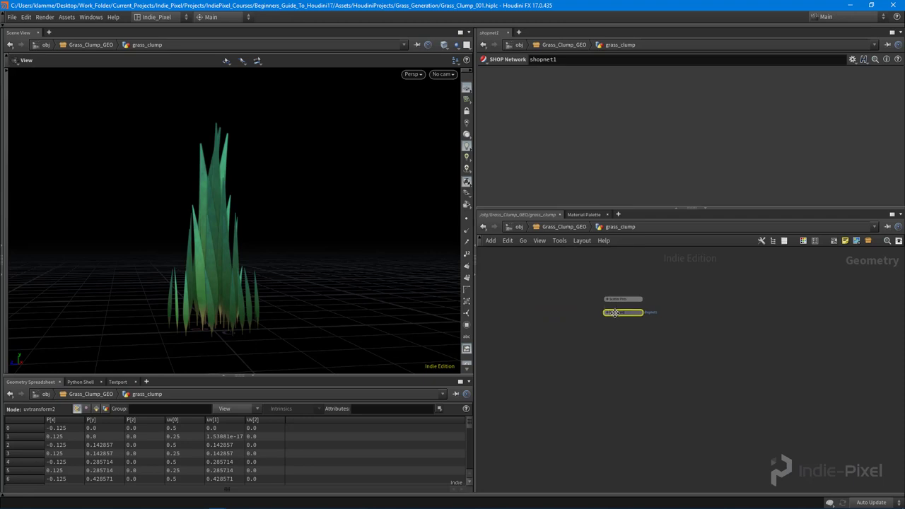
# - Move the get_grass_card branch and for-each loop nodes close to the collapsed boxes, and make the network editor taller
pyautogui.moveTo(805, 359); pyautogui.dragTo(760, 360, button='middle')
pyautogui.scroll(-4, 763, 356)
pyautogui.moveTo(782, 330); pyautogui.dragTo(904, 469)
pyautogui.scroll(2, 863, 404)
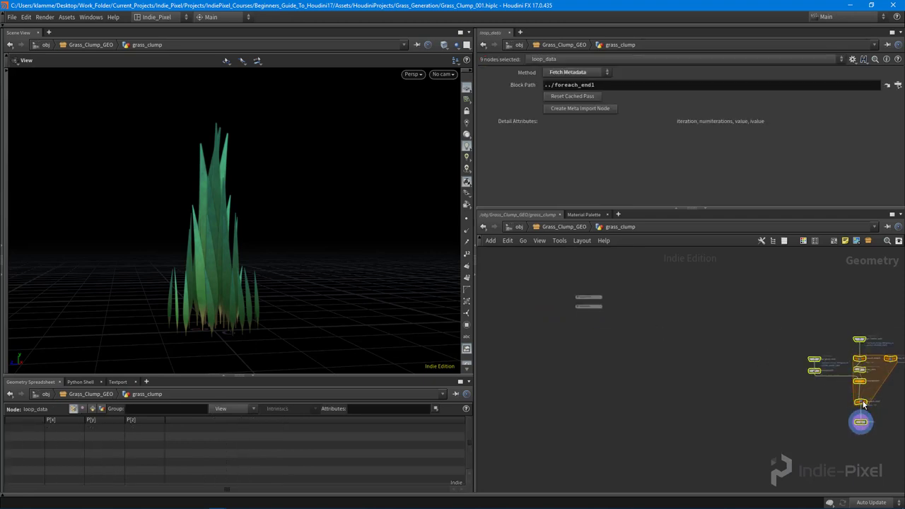
pyautogui.moveTo(863, 404); pyautogui.dragTo(697, 345)
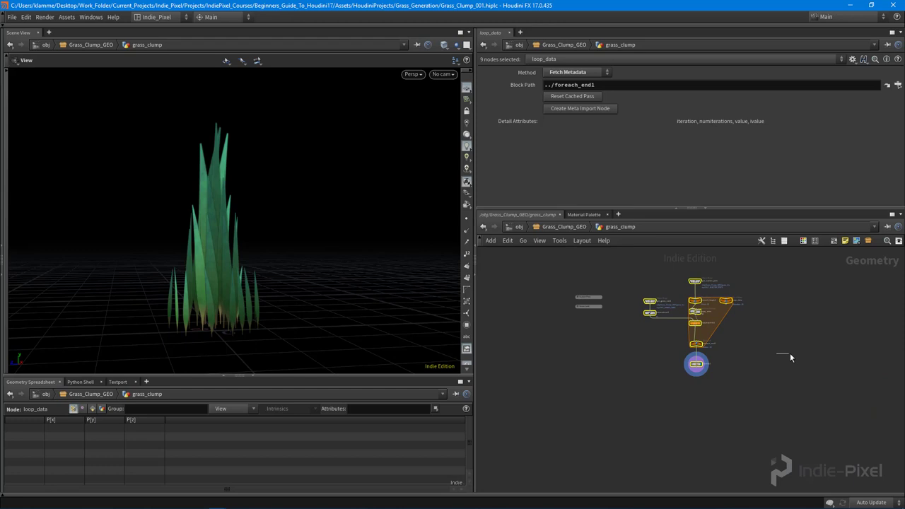
pyautogui.click(790, 357)
pyautogui.scroll(3, 785, 352)
pyautogui.moveTo(743, 209); pyautogui.dragTo(734, 167)
pyautogui.moveTo(690, 266); pyautogui.dragTo(749, 271, button='middle')
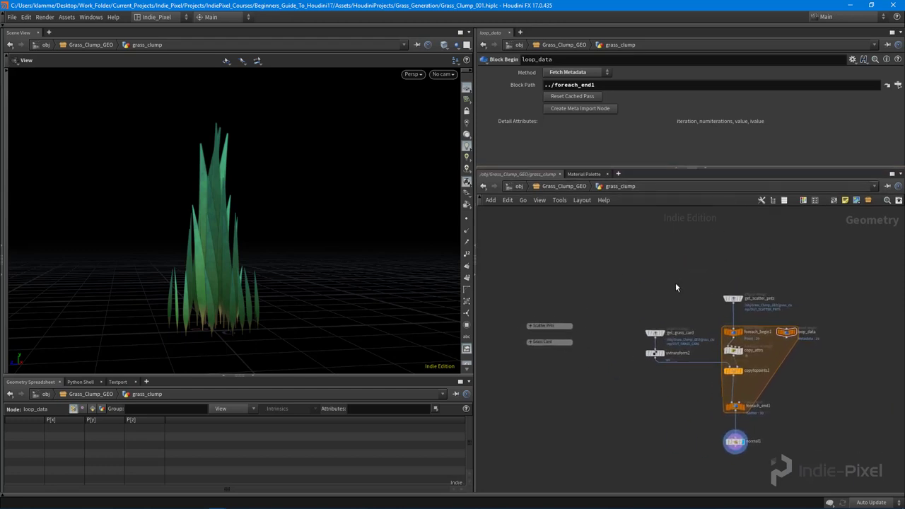
# - Look over the collapsed network boxes, the grass card and copy-to-points loop nodes, and the grass clump in the viewport
pyautogui.moveTo(635, 291)
pyautogui.mouseDown(button='middle')
pyautogui.moveTo(645, 292)
pyautogui.moveTo(627, 292)
pyautogui.mouseUp(button='middle')
pyautogui.moveTo(506, 293); pyautogui.dragTo(594, 375)
pyautogui.moveTo(605, 391); pyautogui.dragTo(606, 371, button='middle')
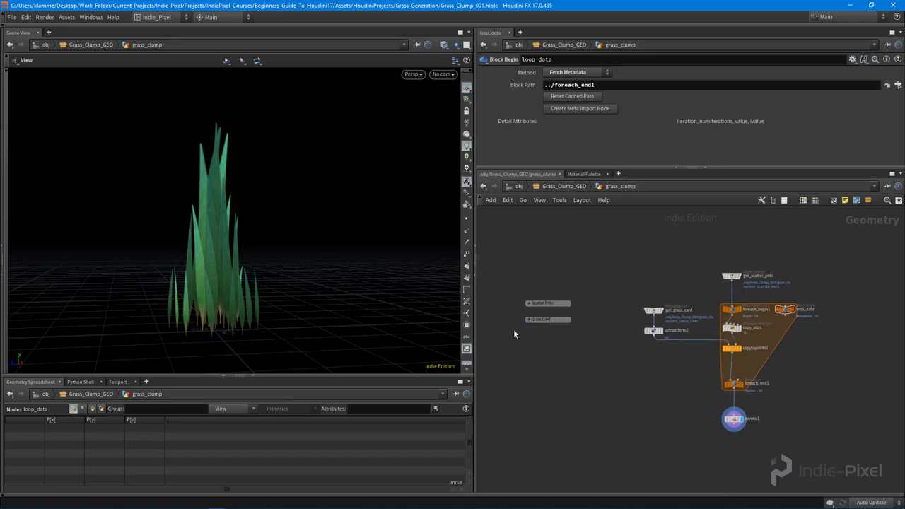
pyautogui.moveTo(506, 279); pyautogui.dragTo(592, 354)
pyautogui.moveTo(632, 246); pyautogui.dragTo(826, 439)
pyautogui.scroll(5, 640, 293)
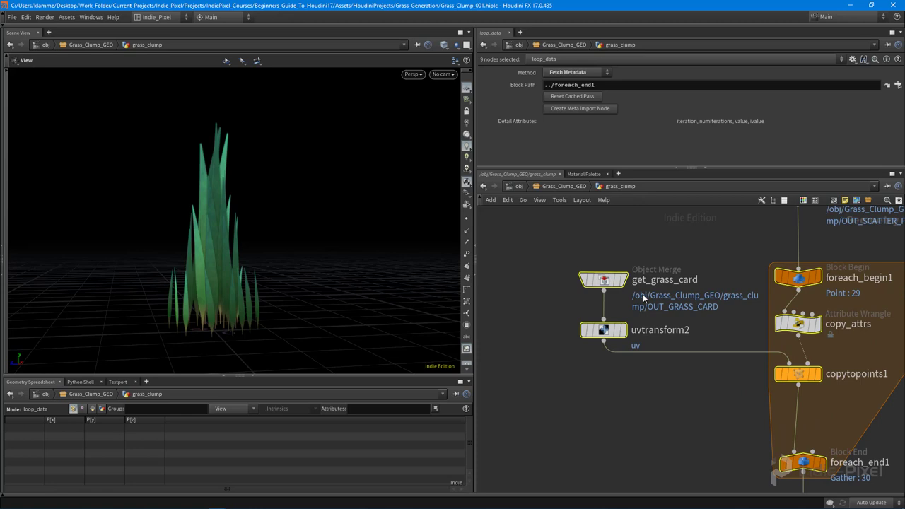
pyautogui.moveTo(260, 241); pyautogui.dragTo(258, 285)
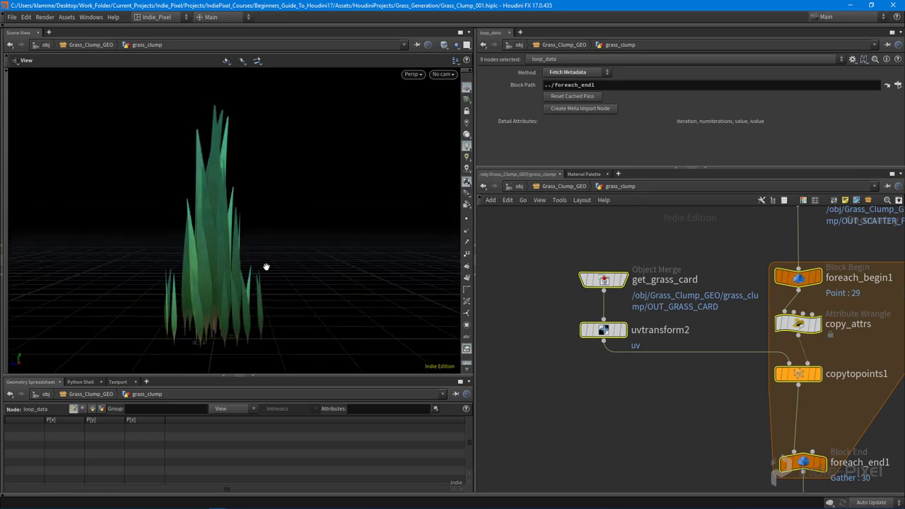
pyautogui.moveTo(686, 388); pyautogui.dragTo(675, 373, button='middle')
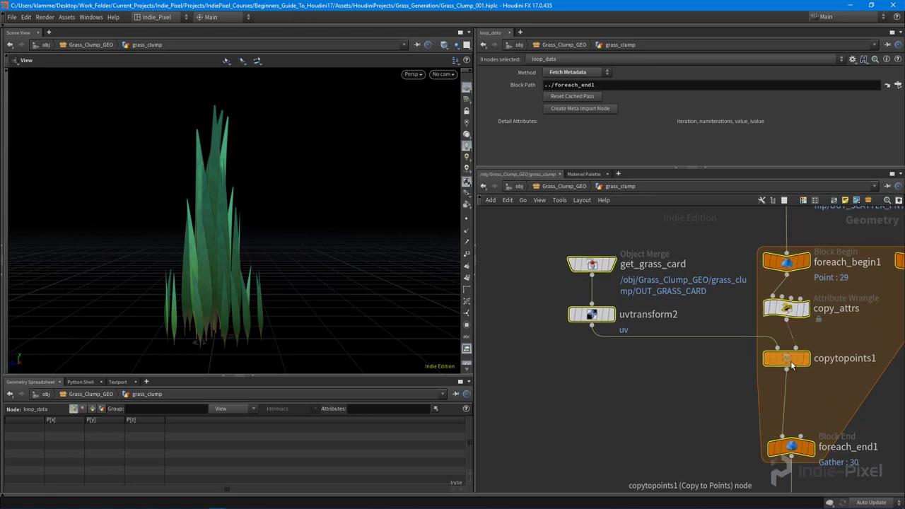
pyautogui.moveTo(615, 368); pyautogui.dragTo(627, 383, button='middle')
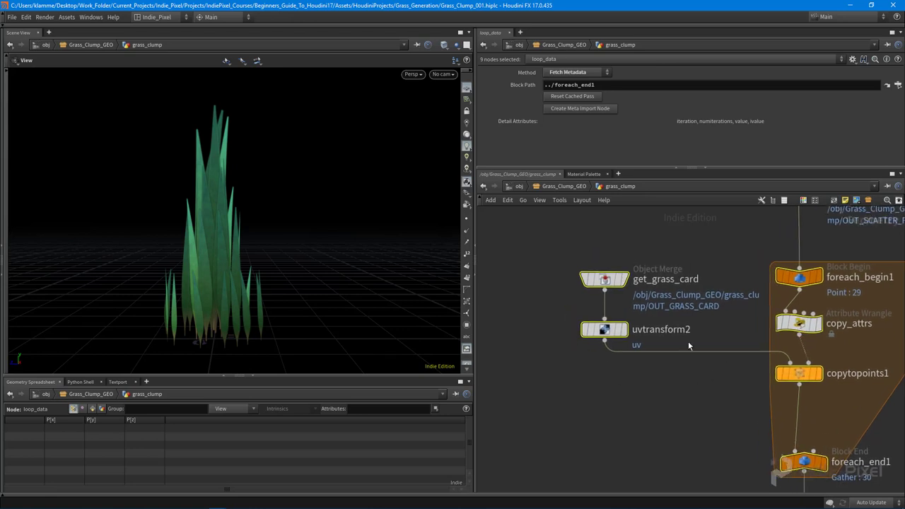
# - Display the copy_attrs wrangle and examine the direction of its point normal in the viewport
pyautogui.click(818, 325)
pyautogui.moveTo(258, 263); pyautogui.dragTo(296, 285)
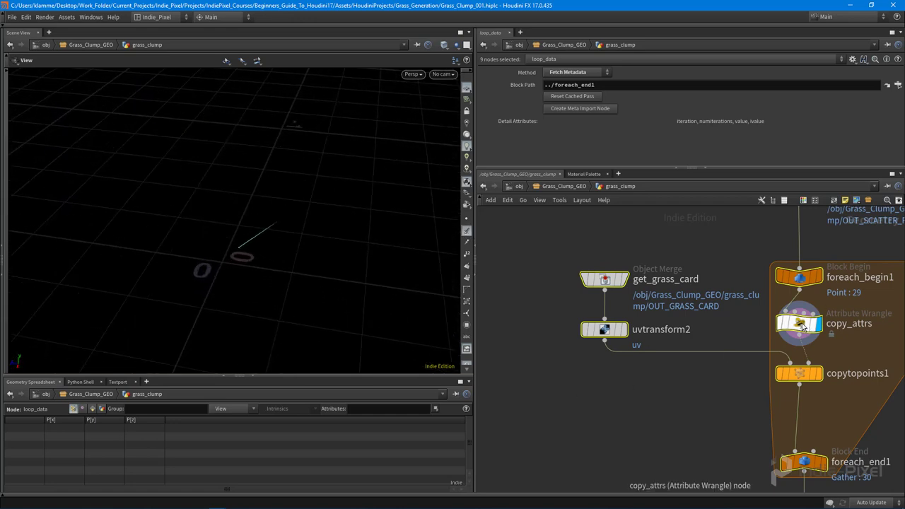
pyautogui.click(801, 324)
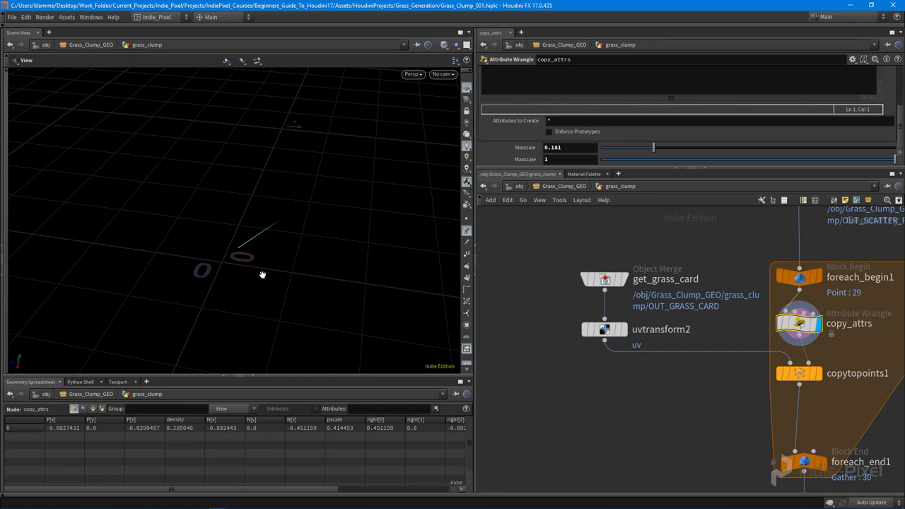
pyautogui.moveTo(262, 274); pyautogui.dragTo(361, 197)
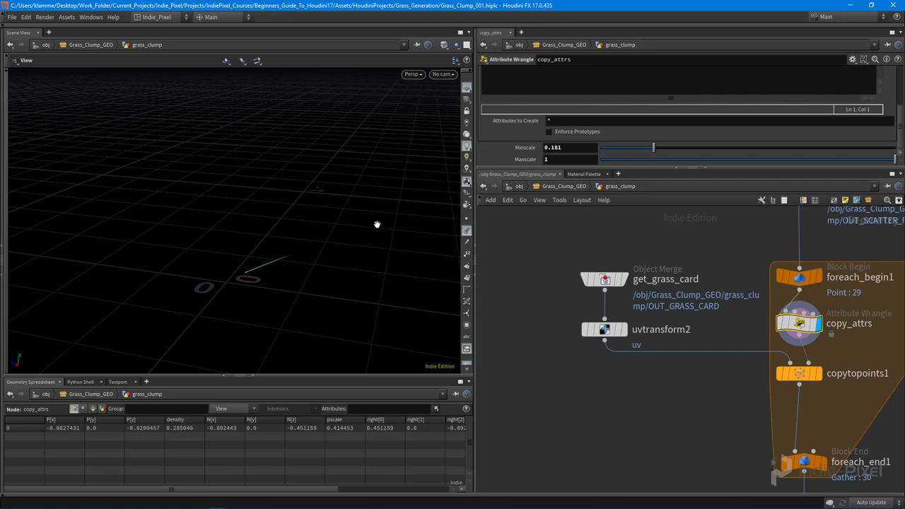
pyautogui.moveTo(369, 237); pyautogui.dragTo(367, 145)
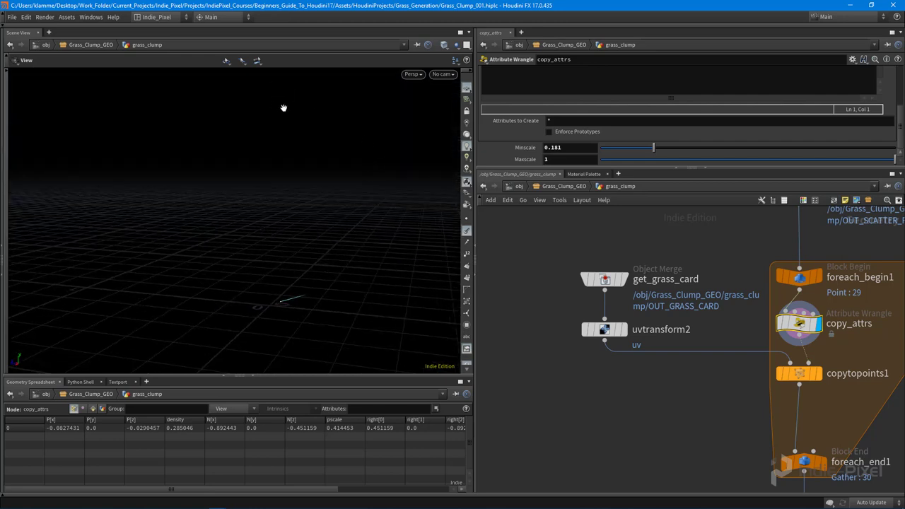
# - Add a Bend node below uvtransform2 and feed it from the uvtransform2 output
pyautogui.press('Tab')
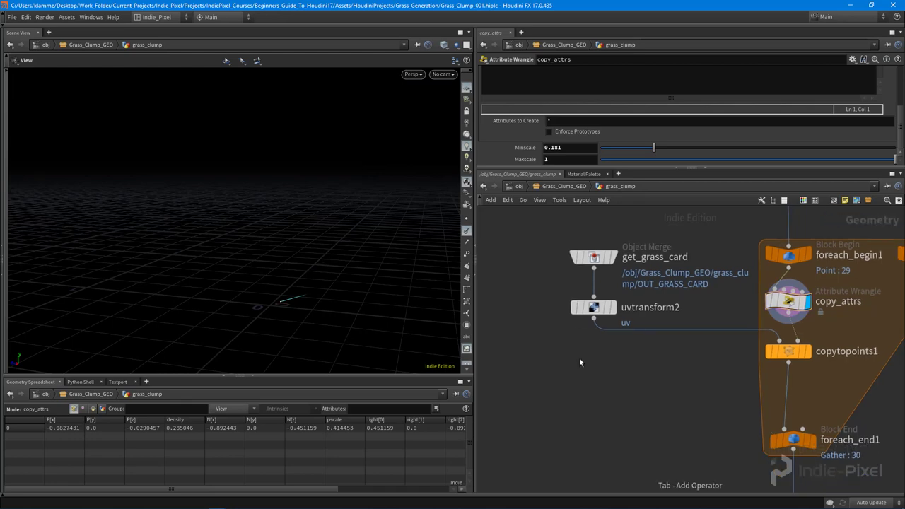
pyautogui.write('ben')
pyautogui.press('Return')
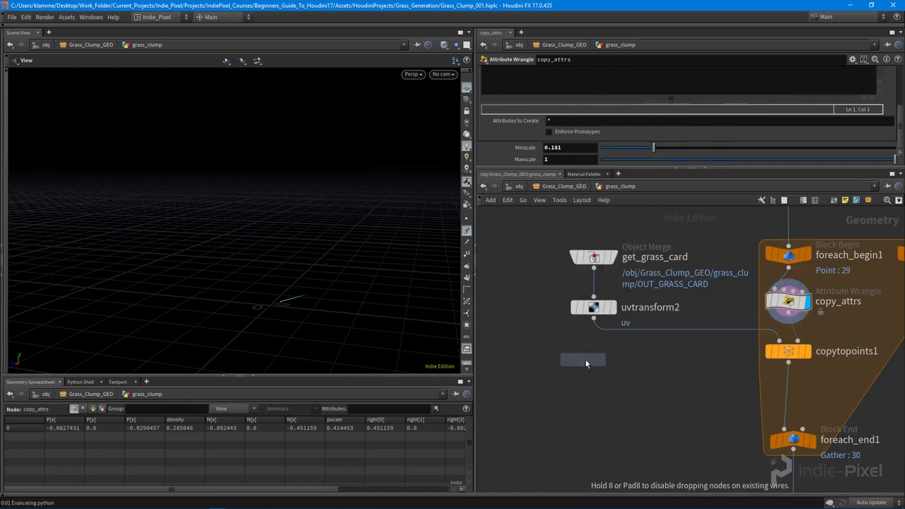
pyautogui.click(587, 357)
pyautogui.click(594, 318)
pyautogui.click(585, 342)
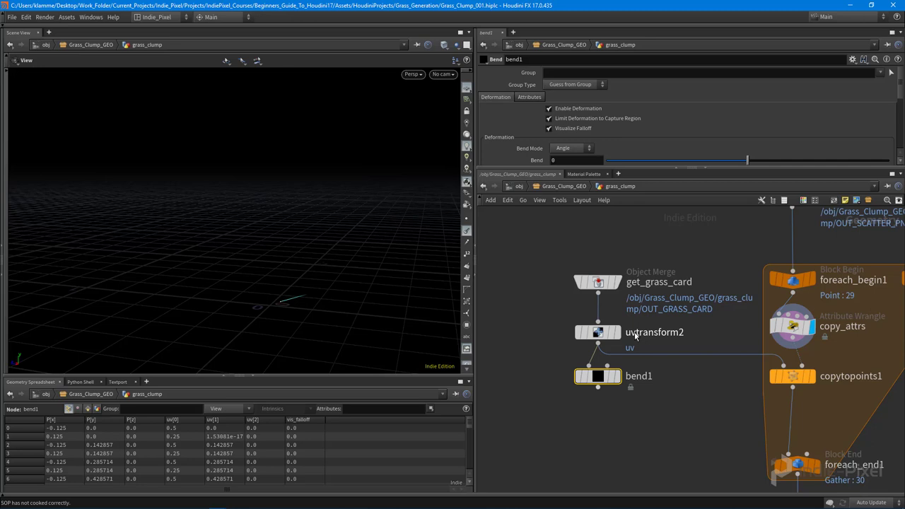
# - Inspect the first Translate expression of uvtransform2, view the basic_grass_001_d texture in Unity, and return to Houdini
pyautogui.click(601, 332)
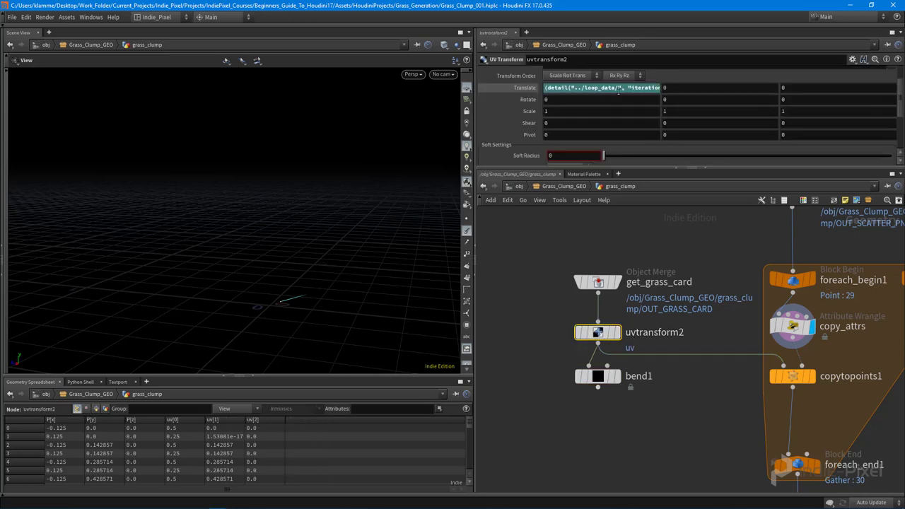
pyautogui.click(617, 90)
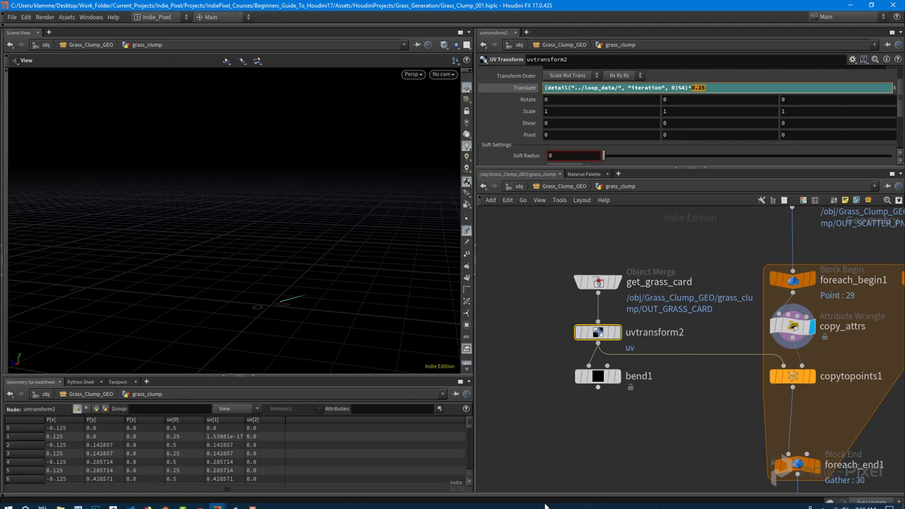
pyautogui.click(243, 502)
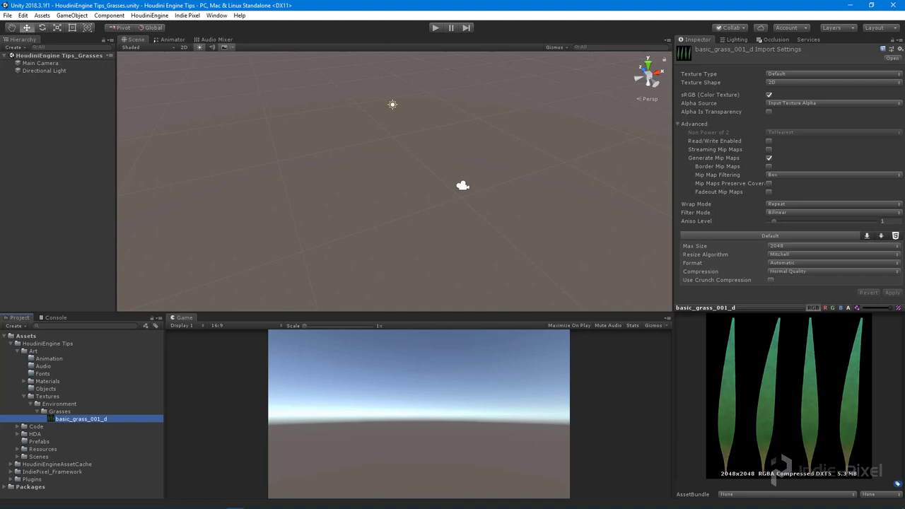
pyautogui.moveTo(289, 504)
pyautogui.click(223, 503)
pyautogui.click(242, 473)
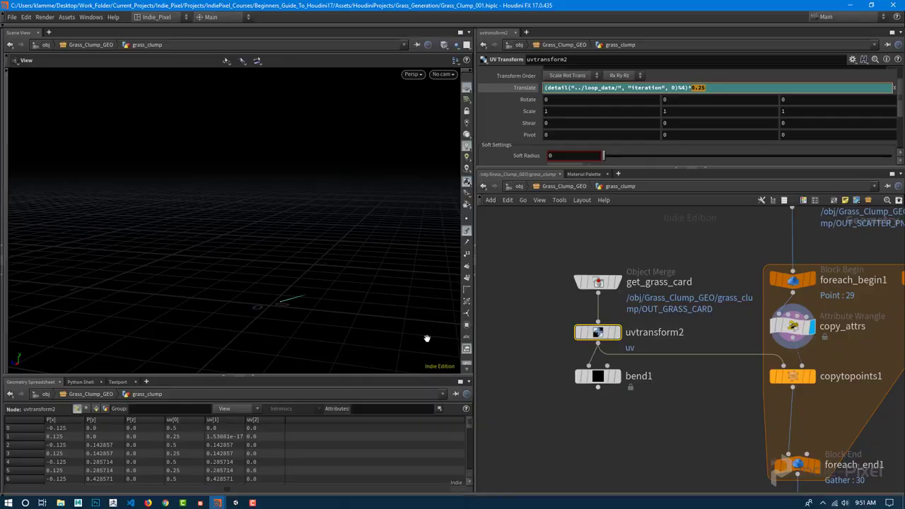
# - Expand the Grass Card box, check the Length of the card_cross_section line, and collapse the box again
pyautogui.moveTo(502, 335); pyautogui.dragTo(650, 335, button='middle')
pyautogui.scroll(-1, 650, 335)
pyautogui.click(500, 315)
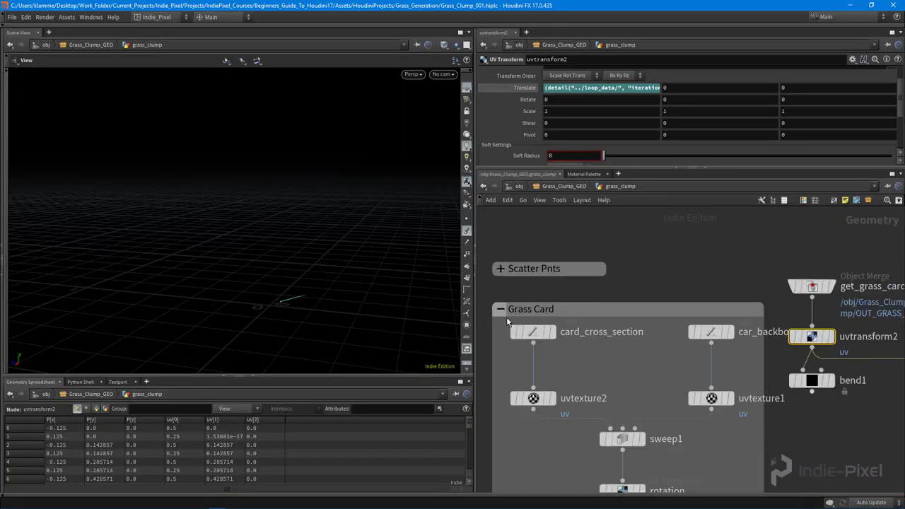
pyautogui.click(534, 337)
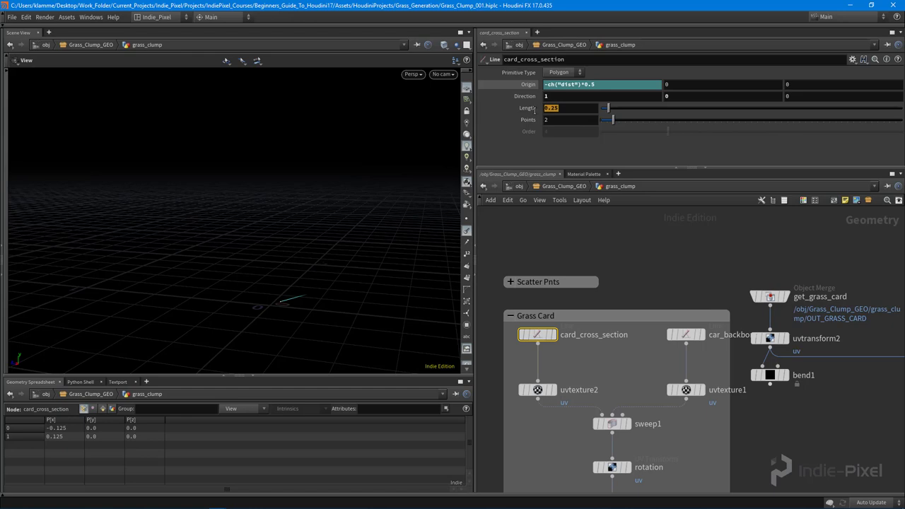
pyautogui.click(510, 316)
# - Display the foreach_end1 output and examine the UV layout of the copied grass cards in the UV view
pyautogui.moveTo(820, 386); pyautogui.dragTo(552, 344, button='middle')
pyautogui.click(683, 406)
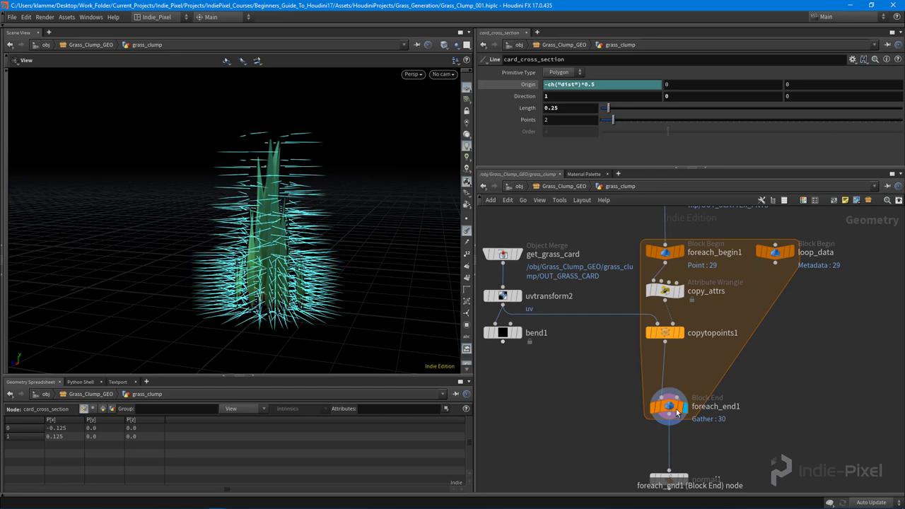
pyautogui.click(666, 406)
pyautogui.hotkey('space', '5')
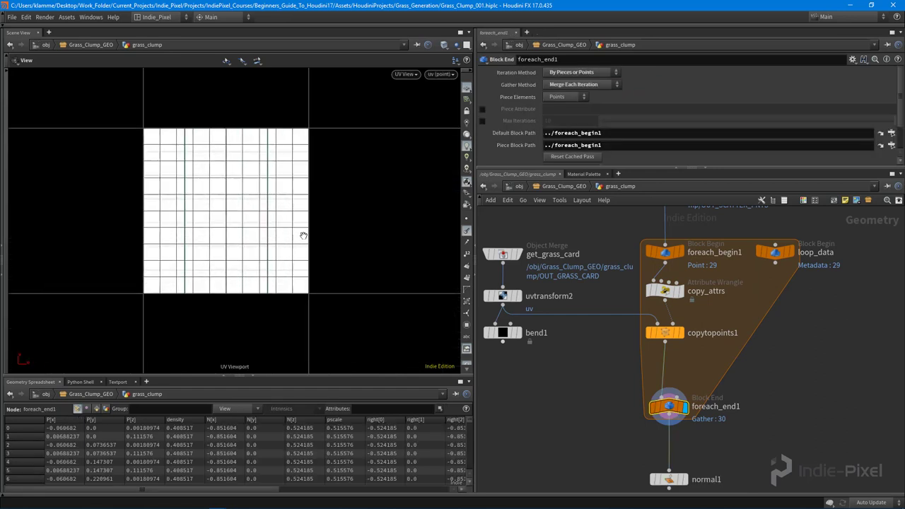
pyautogui.scroll(2, 231, 183)
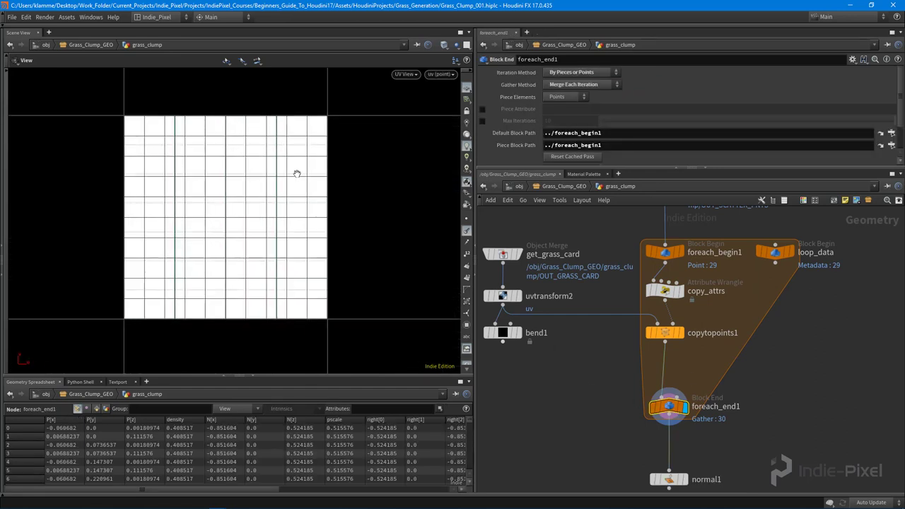
pyautogui.scroll(3, 230, 224)
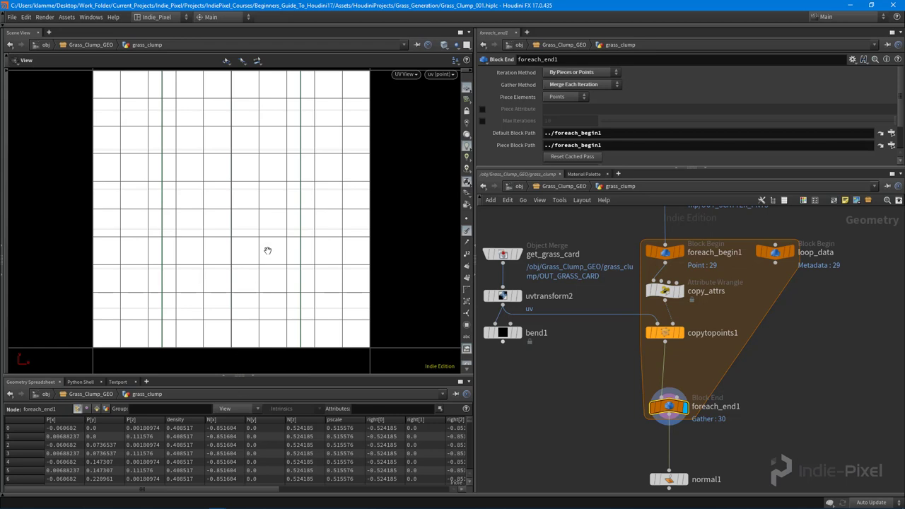
pyautogui.scroll(-2, 579, 113)
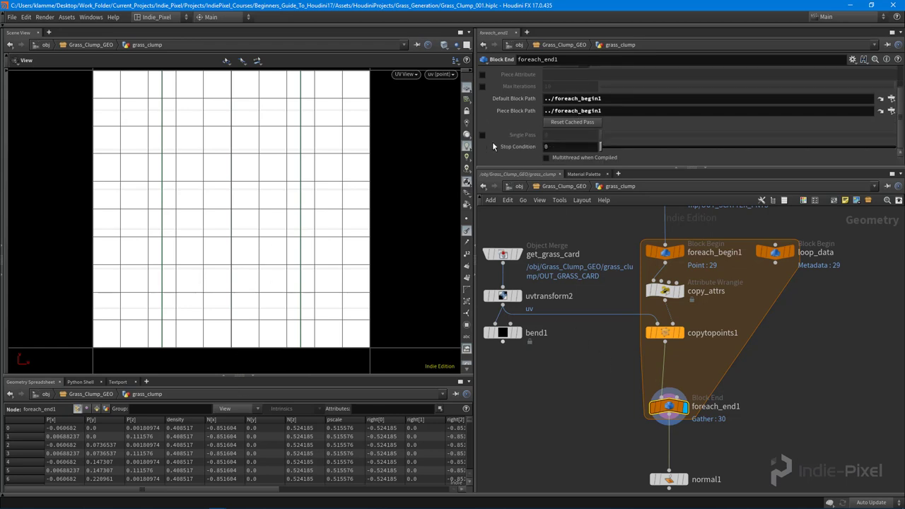
# - Preview the UVs of a single pass of foreach_end1, return to the perspective view, and turn Single Pass off again
pyautogui.click(482, 134)
pyautogui.moveTo(602, 138)
pyautogui.mouseDown()
pyautogui.moveTo(778, 138)
pyautogui.moveTo(589, 147)
pyautogui.mouseUp()
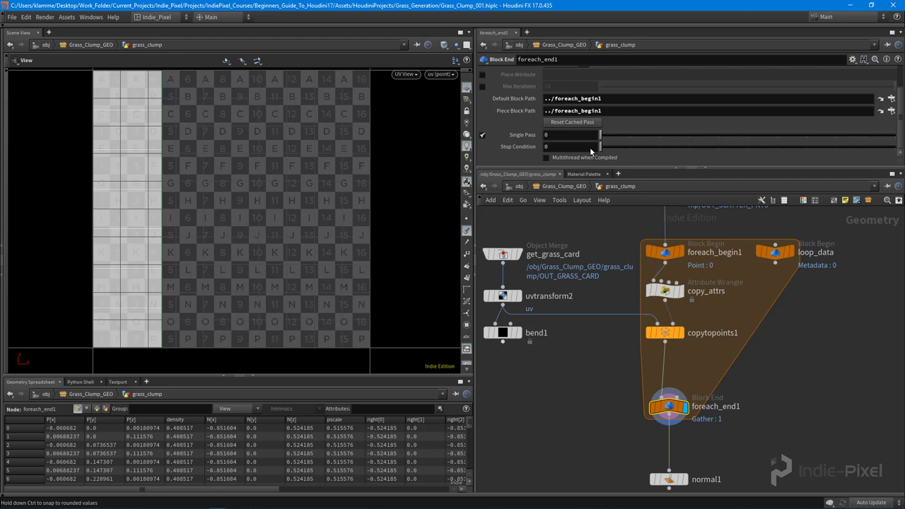
pyautogui.moveTo(596, 381); pyautogui.dragTo(630, 384, button='middle')
pyautogui.hotkey('space', '1')
pyautogui.moveTo(309, 251)
pyautogui.mouseDown()
pyautogui.moveTo(284, 252)
pyautogui.moveTo(296, 251)
pyautogui.mouseUp()
pyautogui.click(483, 135)
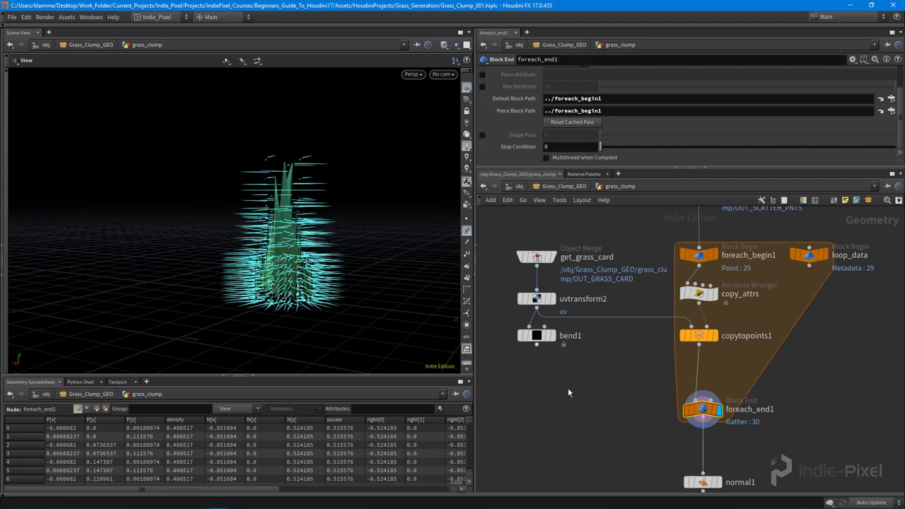
# - Turn off the point normals display in the viewport and view the grass clump without them
pyautogui.moveTo(315, 228); pyautogui.dragTo(412, 231, button='right')
pyautogui.moveTo(412, 231); pyautogui.dragTo(372, 203)
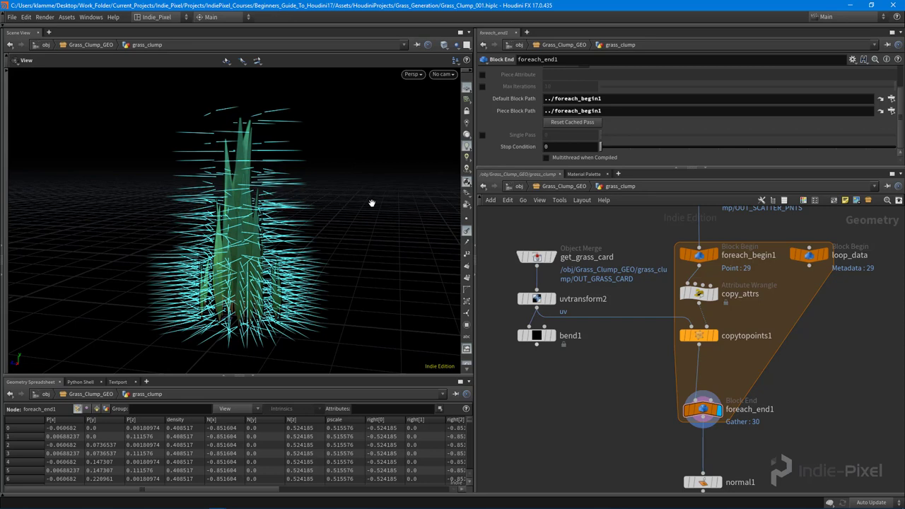
pyautogui.click(467, 239)
pyautogui.moveTo(259, 277); pyautogui.dragTo(239, 250)
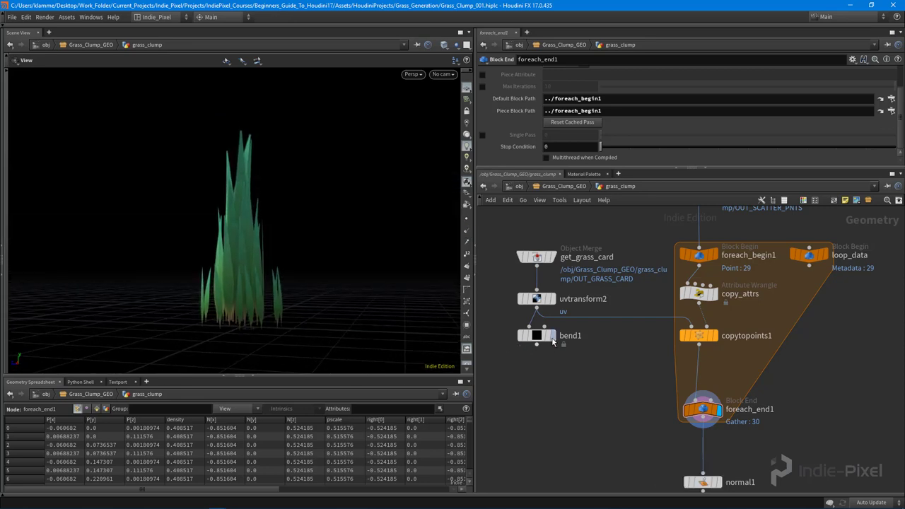
# - Insert bend1 between uvtransform2 and copytopoints1, display the foreach_end1 output, and select bend1 for editing
pyautogui.click(553, 339)
pyautogui.moveTo(590, 316); pyautogui.dragTo(535, 294)
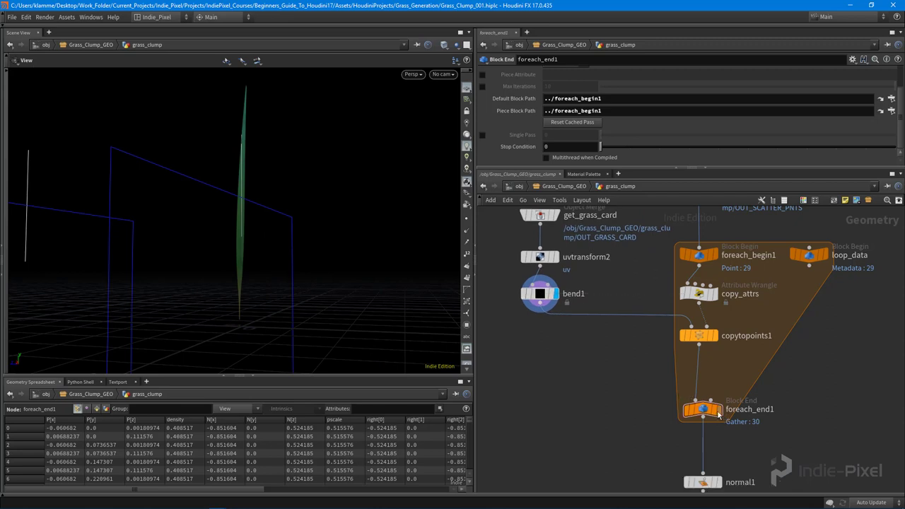
pyautogui.click(717, 411)
pyautogui.click(540, 293)
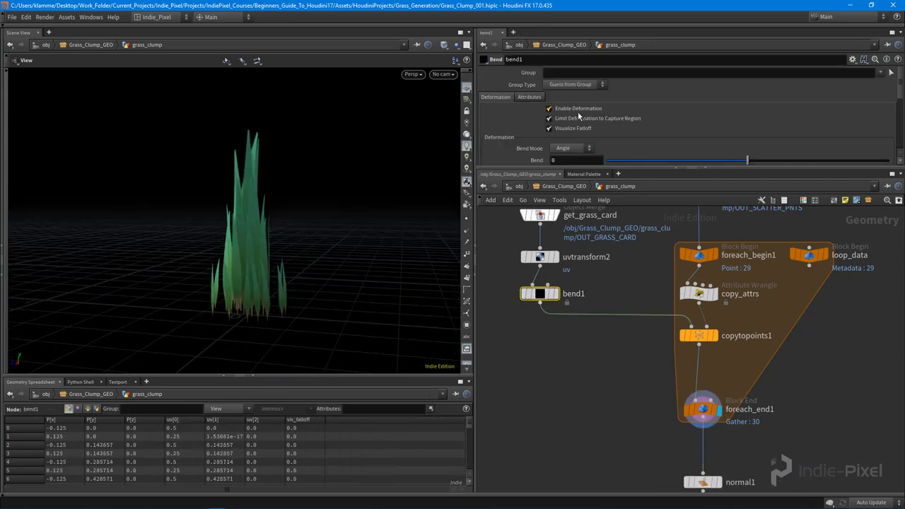
pyautogui.scroll(-2, 577, 114)
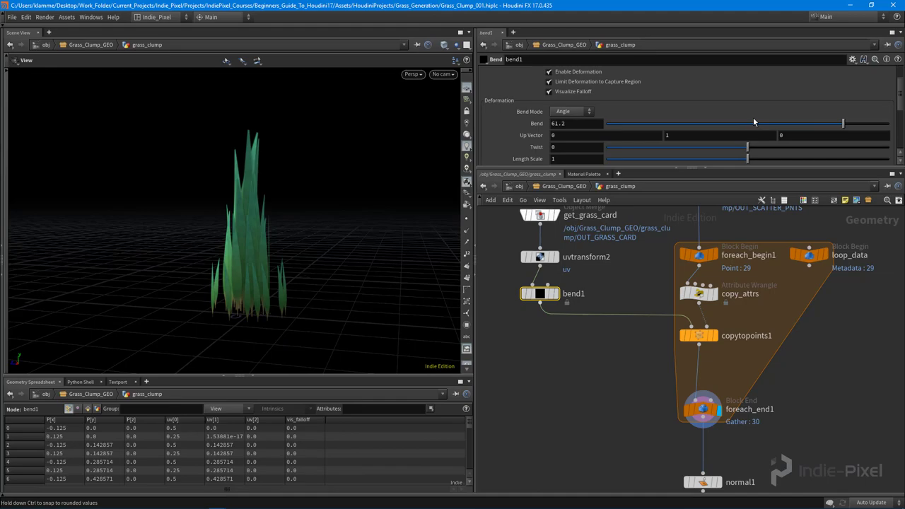
pyautogui.moveTo(644, 124); pyautogui.dragTo(639, 124)
pyautogui.hotkey('ctrl', 'z')
# - Display the bend1 output, frame the single grass card, and enlarge the parameter pane to reach the Capture settings
pyautogui.click(556, 293)
pyautogui.hotkey('space', 'g')
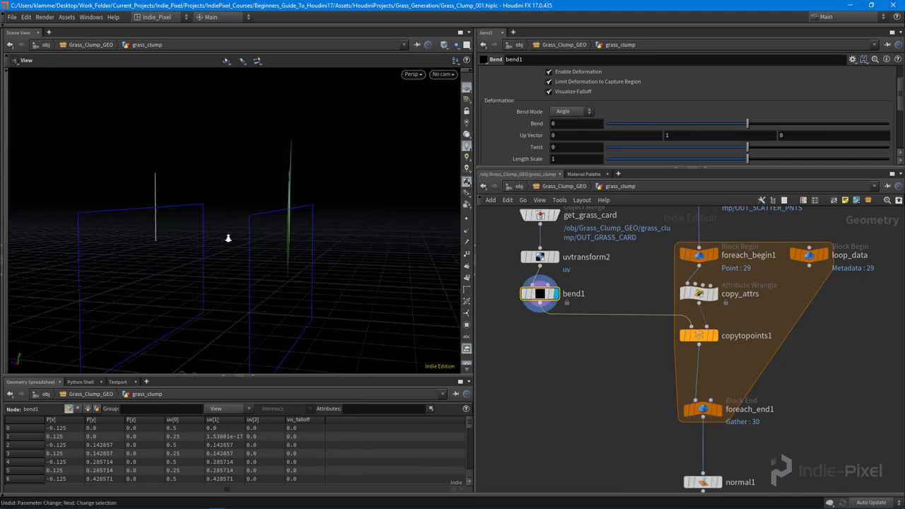
pyautogui.moveTo(229, 238)
pyautogui.mouseDown()
pyautogui.moveTo(169, 261)
pyautogui.moveTo(287, 257)
pyautogui.moveTo(283, 244)
pyautogui.moveTo(259, 252)
pyautogui.moveTo(226, 234)
pyautogui.mouseUp()
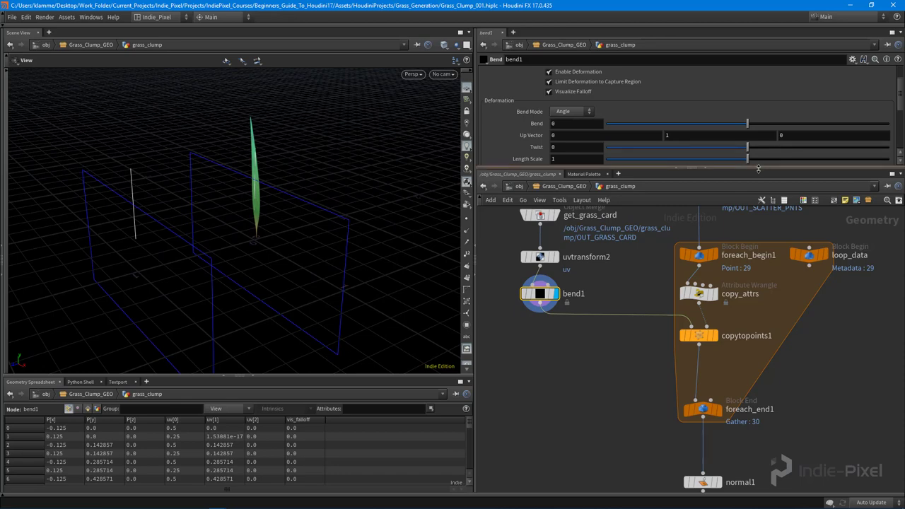
pyautogui.moveTo(758, 168); pyautogui.dragTo(751, 271)
pyautogui.scroll(-1, 678, 213)
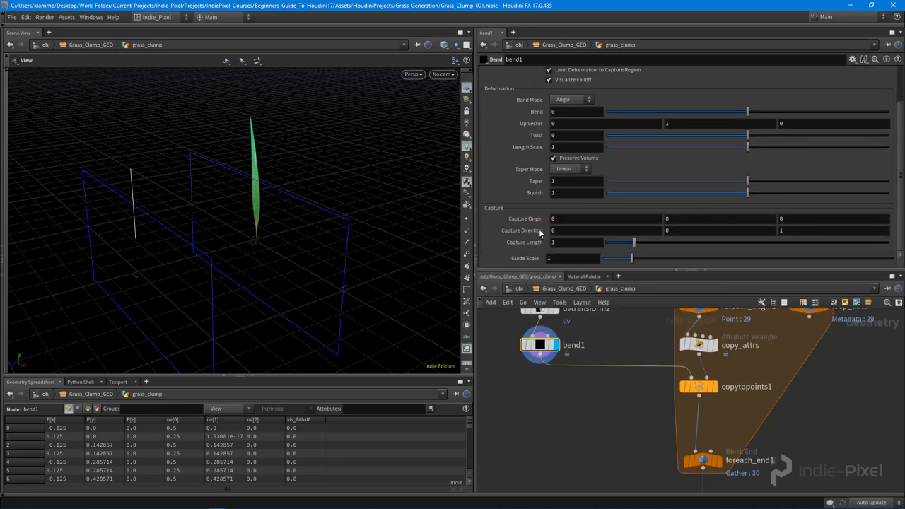
# - Set the Capture Direction of bend1 to 0, 1, 0 and check the capture region around the card
pyautogui.click(693, 229)
pyautogui.write('1')
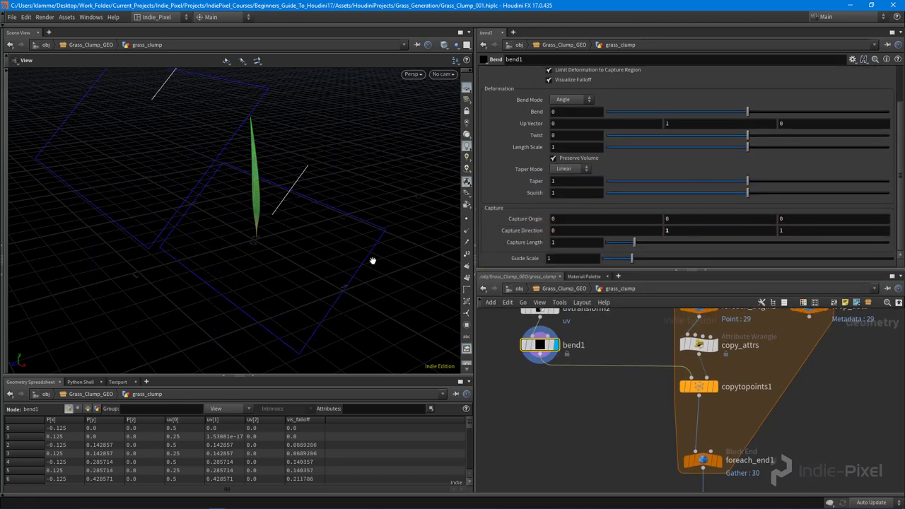
pyautogui.click(815, 230)
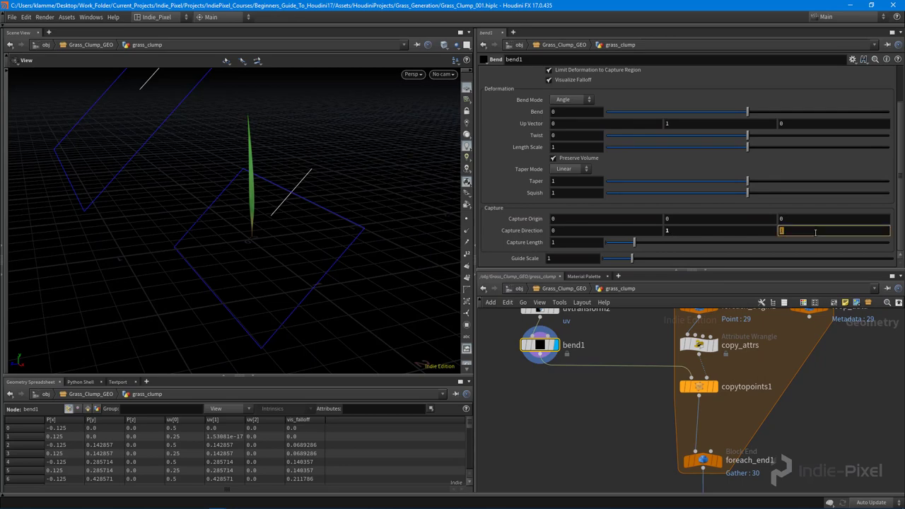
pyautogui.write('0')
pyautogui.press('Return')
pyautogui.moveTo(341, 224); pyautogui.dragTo(236, 226)
pyautogui.moveTo(260, 259); pyautogui.dragTo(257, 212)
# - Set the Up Vector of bend1 to 1, 0, 0 and check its orientation against the card
pyautogui.click(595, 124)
pyautogui.write('1')
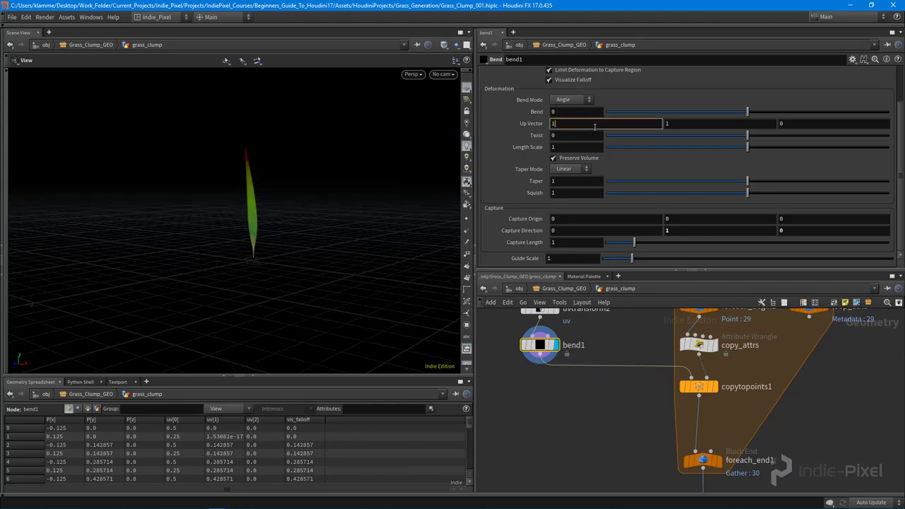
pyautogui.press('Return')
pyautogui.click(696, 124)
pyautogui.write('0')
pyautogui.press('Return')
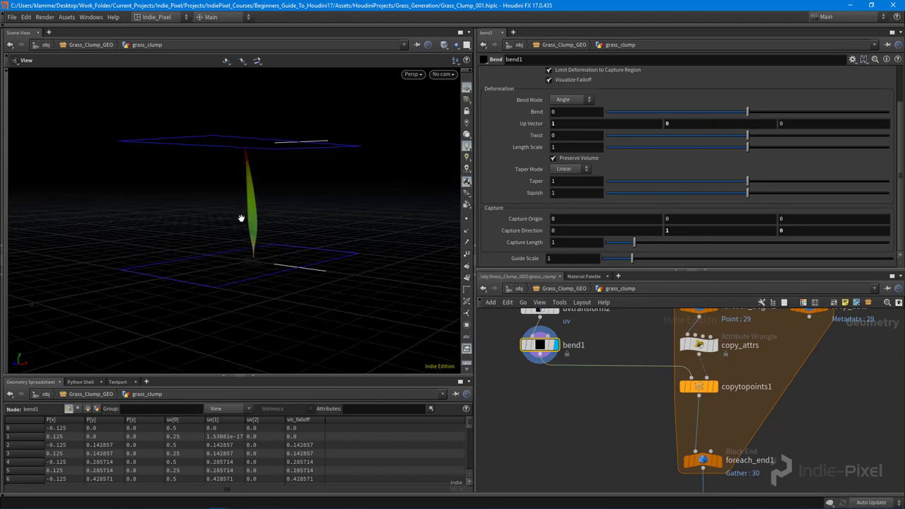
pyautogui.moveTo(242, 218)
pyautogui.mouseDown()
pyautogui.moveTo(283, 206)
pyautogui.moveTo(253, 212)
pyautogui.moveTo(254, 225)
pyautogui.moveTo(238, 222)
pyautogui.moveTo(247, 213)
pyautogui.mouseUp()
# - Change the Up Vector of bend1 to 0, 0, 1 and check its orientation from several angles
pyautogui.click(835, 128)
pyautogui.write('1')
pyautogui.press('Return')
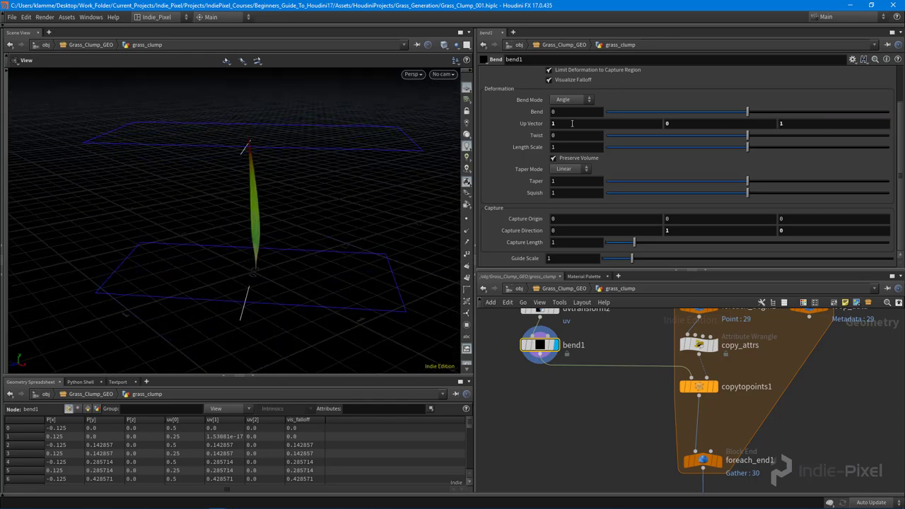
pyautogui.click(571, 123)
pyautogui.write('0')
pyautogui.press('Return')
pyautogui.moveTo(196, 181); pyautogui.dragTo(211, 145)
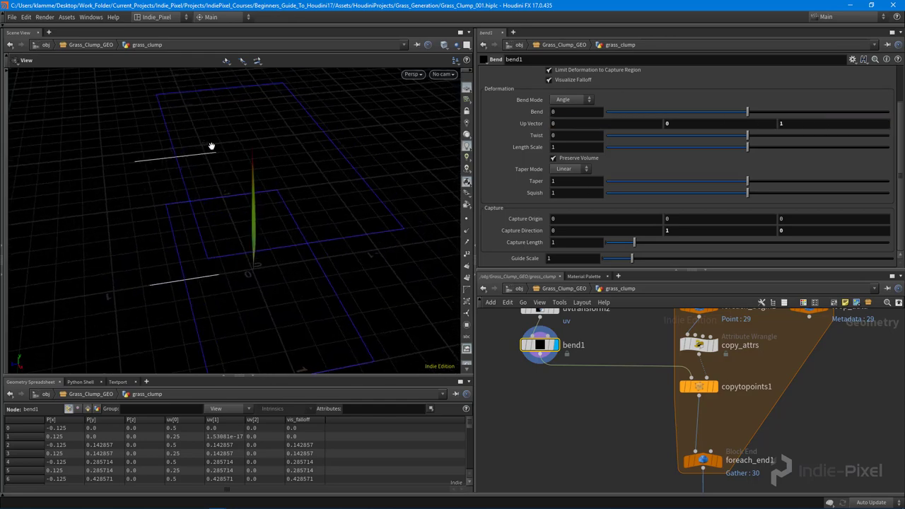
pyautogui.moveTo(221, 199); pyautogui.dragTo(248, 184)
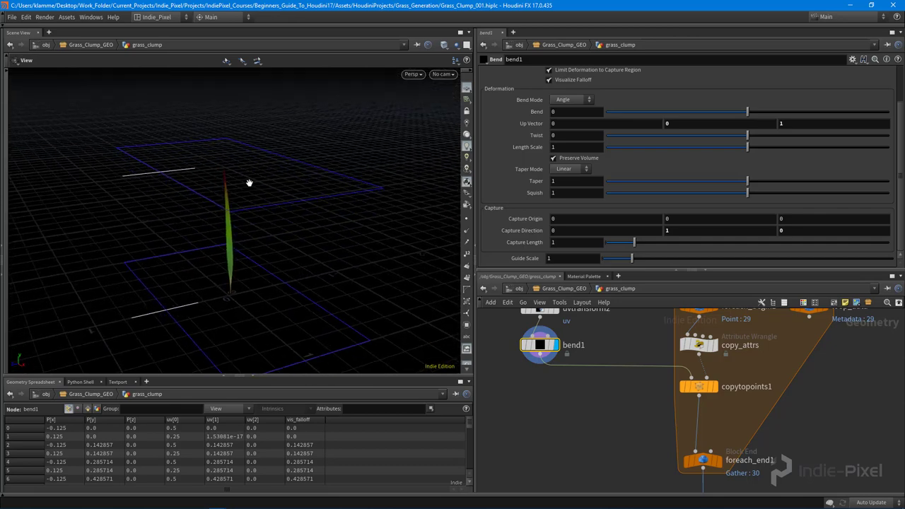
# - Test the bend in both directions and set the Bend angle of bend1 to 44.9
pyautogui.moveTo(768, 113); pyautogui.dragTo(676, 112)
pyautogui.moveTo(732, 112); pyautogui.dragTo(816, 112)
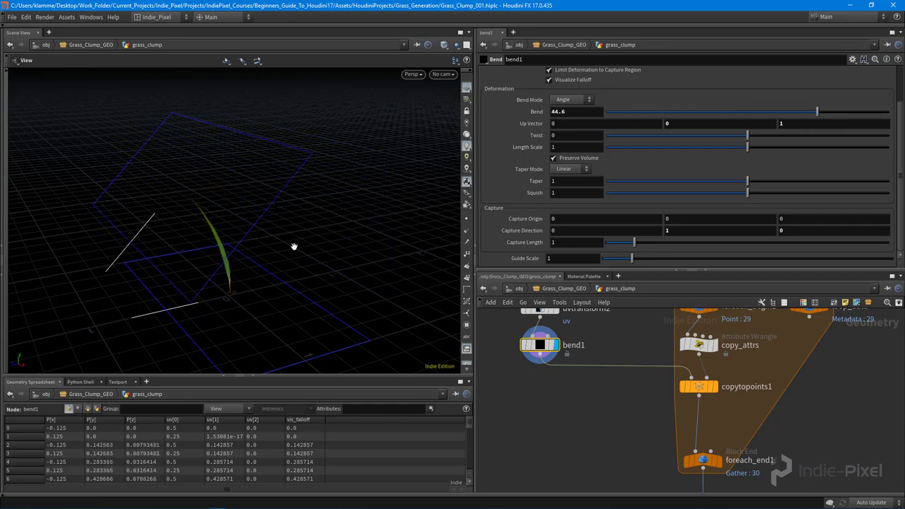
pyautogui.moveTo(293, 247)
pyautogui.mouseDown()
pyautogui.moveTo(168, 247)
pyautogui.moveTo(422, 234)
pyautogui.moveTo(297, 244)
pyautogui.mouseUp()
pyautogui.moveTo(818, 113); pyautogui.dragTo(818, 115)
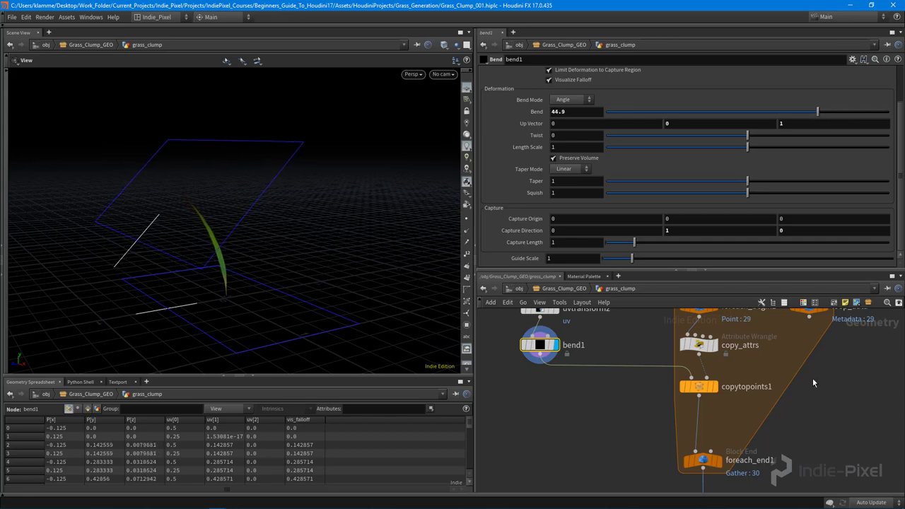
# - Display the foreach_end1 output to view the whole clump with bent grass cards
pyautogui.moveTo(760, 442); pyautogui.dragTo(763, 367, button='middle')
pyautogui.click(722, 384)
pyautogui.moveTo(233, 240)
pyautogui.mouseDown()
pyautogui.moveTo(105, 238)
pyautogui.moveTo(323, 219)
pyautogui.moveTo(243, 229)
pyautogui.moveTo(314, 226)
pyautogui.moveTo(259, 216)
pyautogui.moveTo(250, 222)
pyautogui.moveTo(258, 228)
pyautogui.moveTo(219, 228)
pyautogui.moveTo(404, 222)
pyautogui.moveTo(300, 236)
pyautogui.moveTo(224, 229)
pyautogui.moveTo(233, 230)
pyautogui.mouseUp()
# - Expand the Grass Card box, look through its node chain down to grass_material, and collapse the box again
pyautogui.scroll(-5, 547, 375)
pyautogui.moveTo(546, 374); pyautogui.dragTo(707, 389, button='middle')
pyautogui.scroll(-1, 649, 353)
pyautogui.scroll(5, 648, 354)
pyautogui.click(624, 352)
pyautogui.scroll(-5, 707, 396)
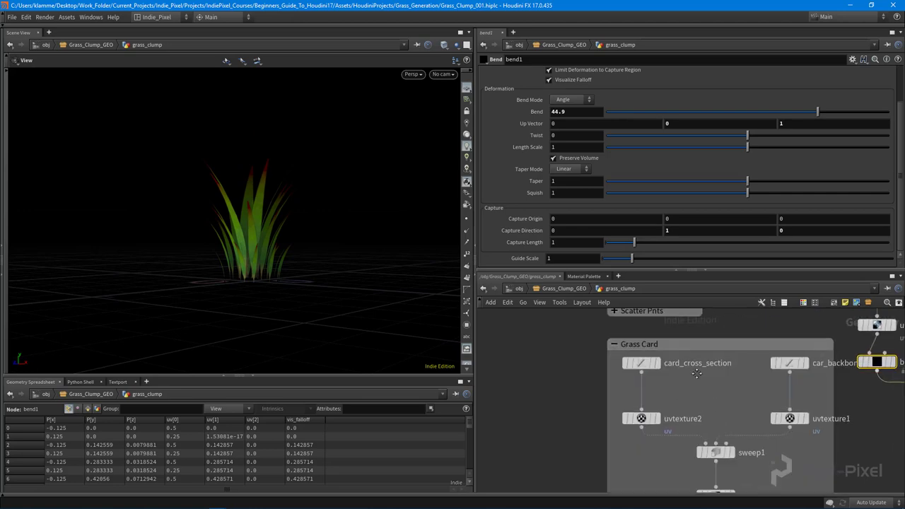
pyautogui.moveTo(708, 466); pyautogui.dragTo(661, 388, button='middle')
pyautogui.scroll(5, 646, 367)
pyautogui.scroll(-5, 697, 382)
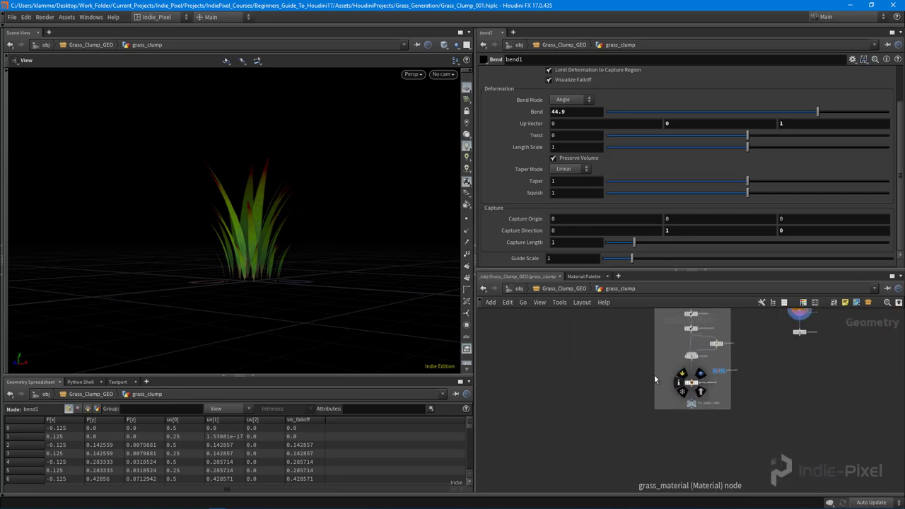
pyautogui.moveTo(613, 341); pyautogui.dragTo(608, 434, button='middle')
pyautogui.scroll(5, 646, 351)
pyautogui.click(648, 354)
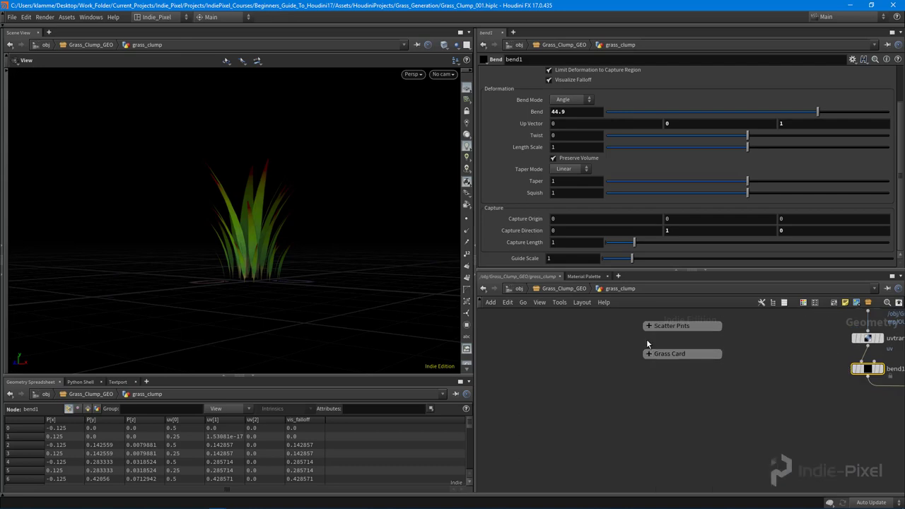
# - Set the Uniform Scale of transform1 in the Scatter Pnts box to 0.45 and collapse the box again
pyautogui.click(648, 327)
pyautogui.scroll(-3, 681, 410)
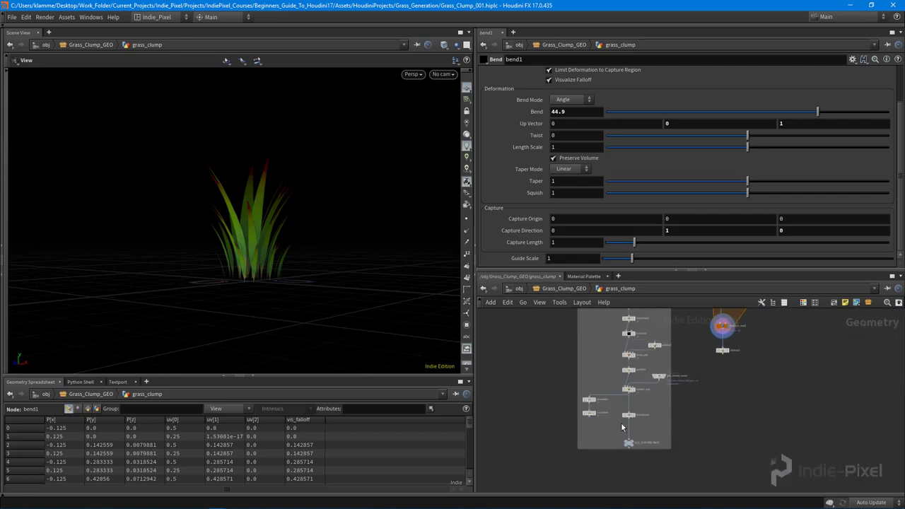
pyautogui.scroll(5, 622, 427)
pyautogui.click(615, 397)
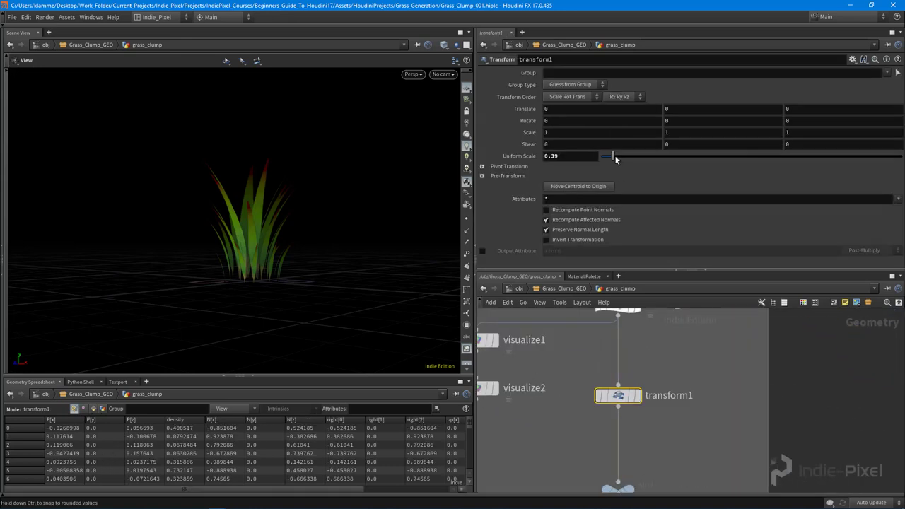
pyautogui.moveTo(614, 157)
pyautogui.mouseDown()
pyautogui.moveTo(605, 155)
pyautogui.moveTo(643, 157)
pyautogui.moveTo(612, 154)
pyautogui.mouseUp()
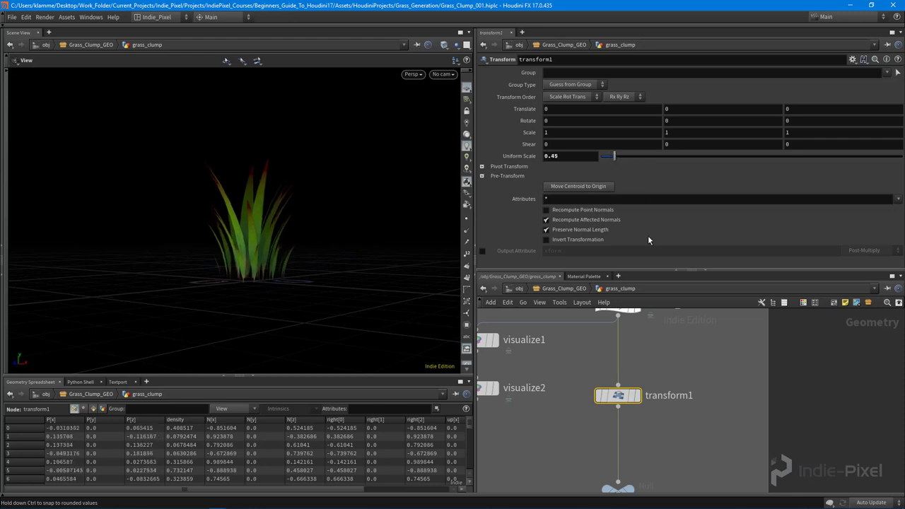
pyautogui.scroll(-6, 665, 383)
pyautogui.moveTo(694, 377); pyautogui.dragTo(686, 430, button='middle')
pyautogui.scroll(5, 610, 337)
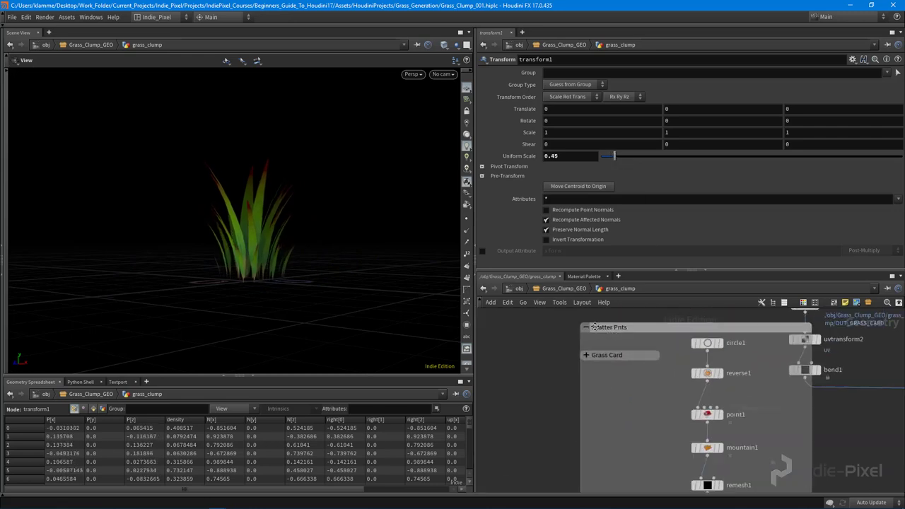
pyautogui.click(586, 326)
# - Examine the bent grass clump up close, go up to the object level, and view the clump from there
pyautogui.scroll(5, 212, 228)
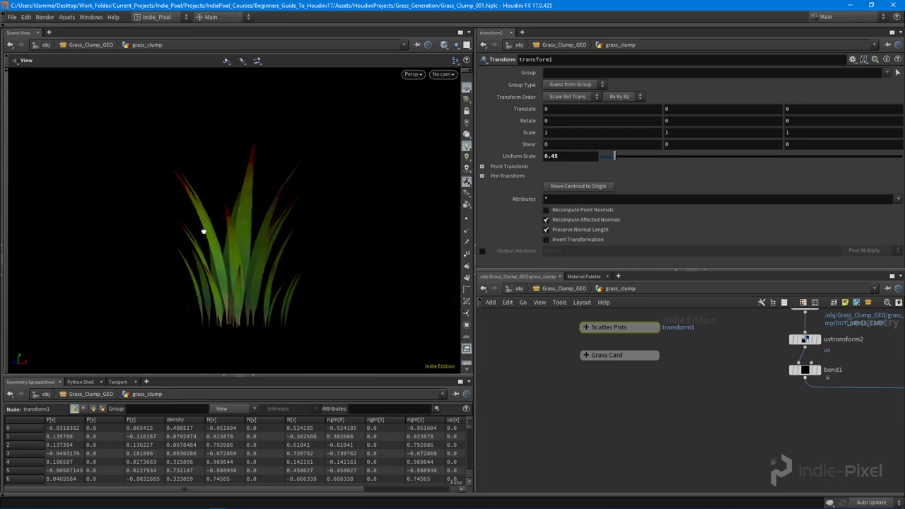
pyautogui.moveTo(227, 245); pyautogui.dragTo(234, 245)
pyautogui.moveTo(234, 245); pyautogui.dragTo(242, 212, button='right')
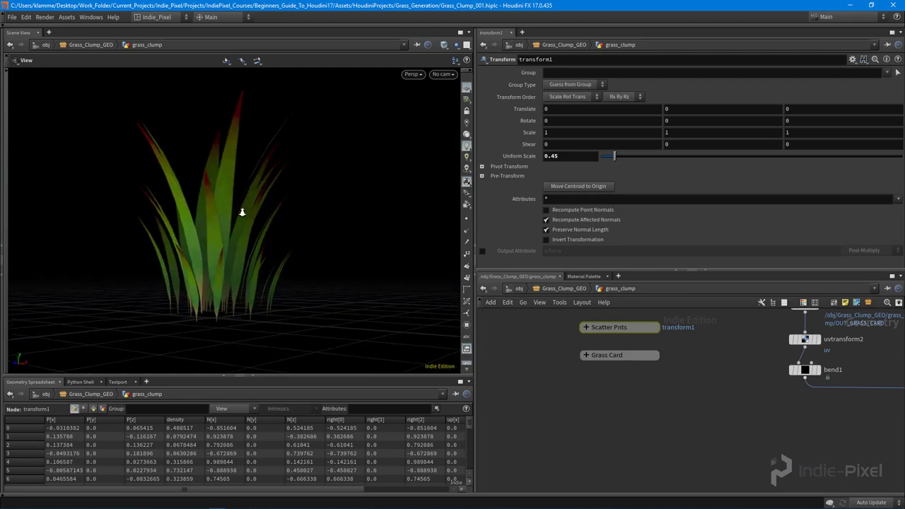
pyautogui.moveTo(243, 212); pyautogui.dragTo(238, 222)
pyautogui.scroll(-3, 660, 382)
pyautogui.press('u')
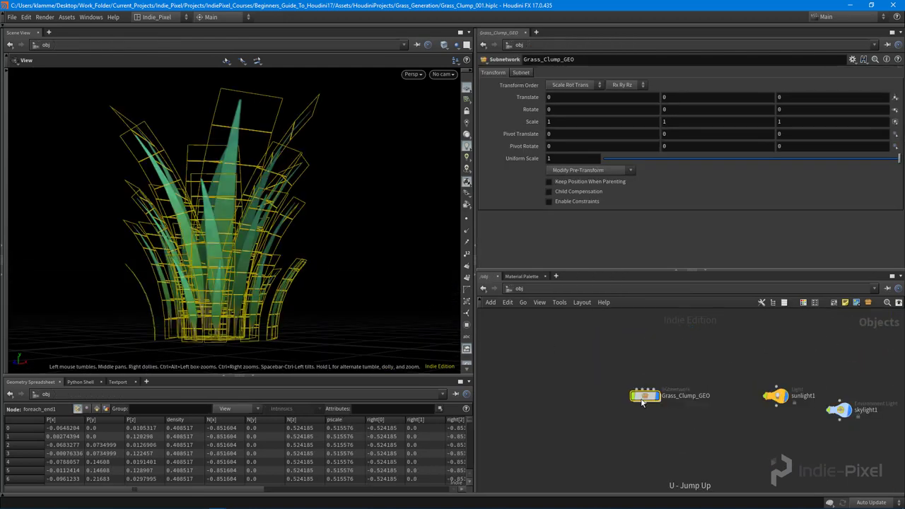
pyautogui.scroll(5, 642, 401)
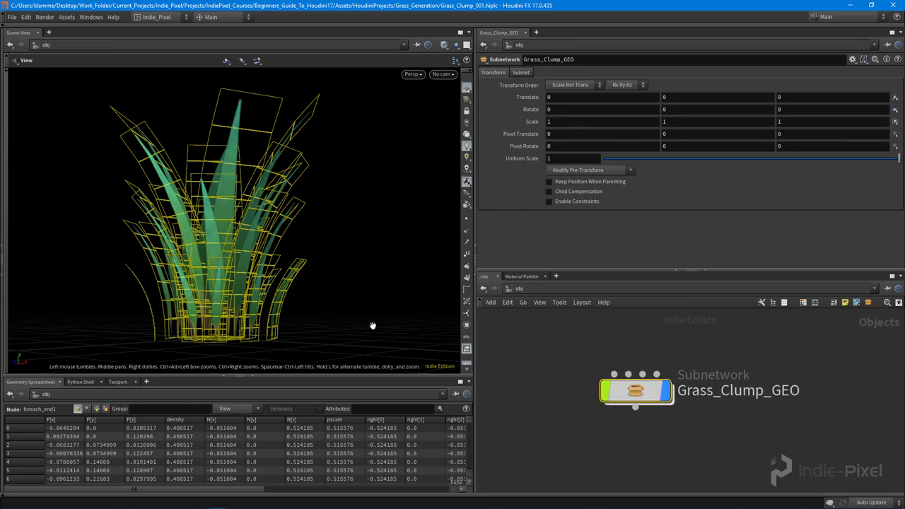
pyautogui.moveTo(363, 204); pyautogui.dragTo(316, 233, button='right')
pyautogui.moveTo(315, 233); pyautogui.dragTo(283, 221)
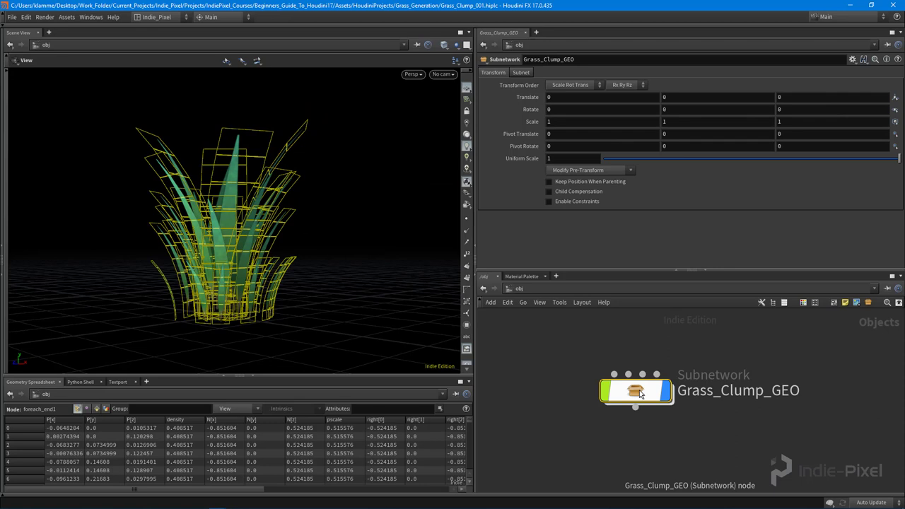
# - Return to the grass_clump network inside Grass_Clump_GEO, shrink the parameter pane, and review the clump and the copy loop nodes
pyautogui.doubleClick(640, 394)
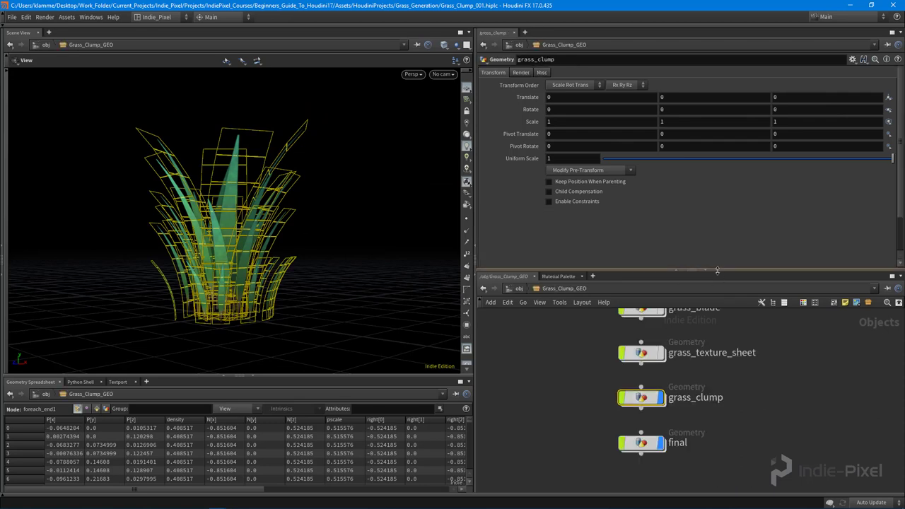
pyautogui.moveTo(718, 272); pyautogui.dragTo(719, 214)
pyautogui.doubleClick(648, 372)
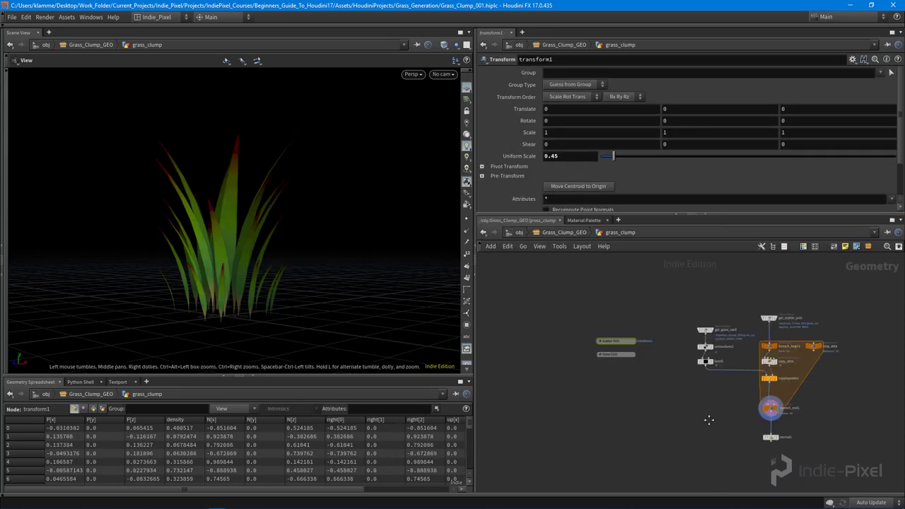
pyautogui.moveTo(197, 262); pyautogui.dragTo(250, 256, button='right')
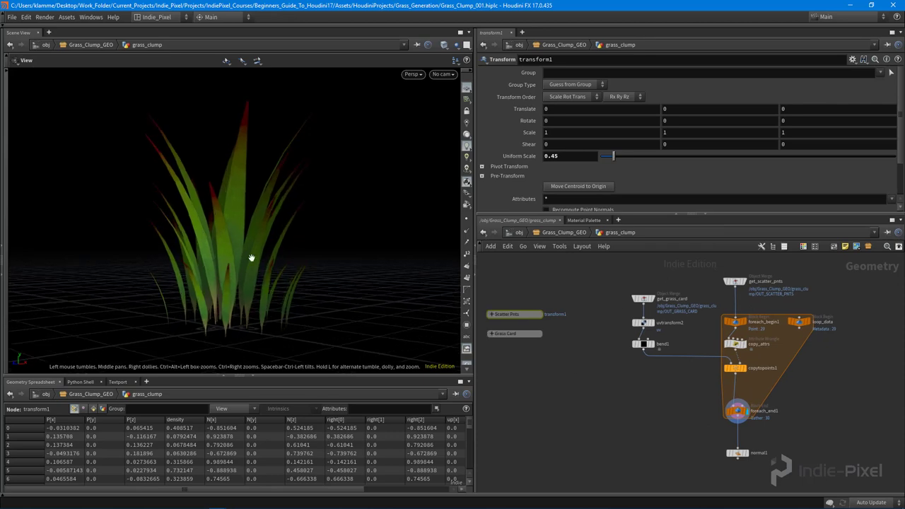
pyautogui.moveTo(250, 256)
pyautogui.mouseDown()
pyautogui.moveTo(290, 255)
pyautogui.moveTo(214, 239)
pyautogui.moveTo(233, 247)
pyautogui.moveTo(238, 262)
pyautogui.moveTo(208, 271)
pyautogui.moveTo(263, 246)
pyautogui.moveTo(252, 258)
pyautogui.mouseUp()
pyautogui.scroll(3, 751, 353)
pyautogui.scroll(2, 674, 360)
pyautogui.scroll(-1, 674, 357)
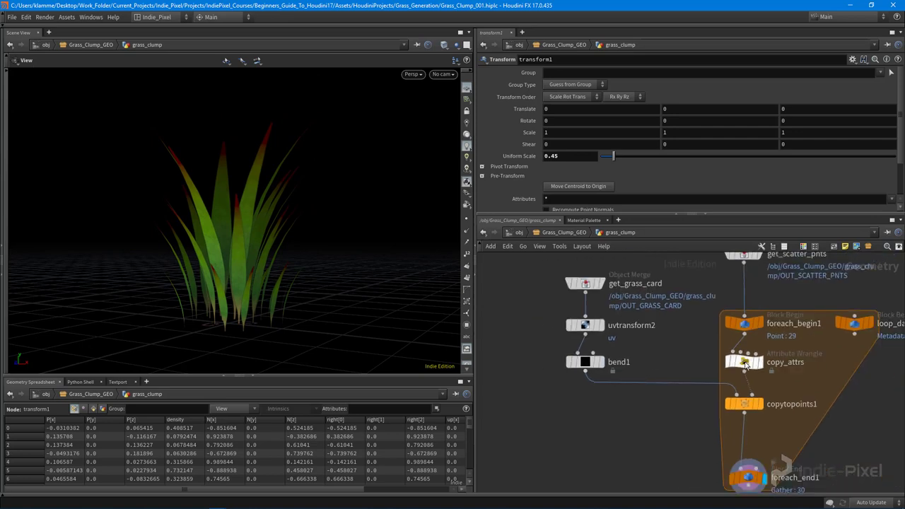
# - Inspect the density and pscale values of copy_attrs in the geometry spreadsheet
pyautogui.click(745, 363)
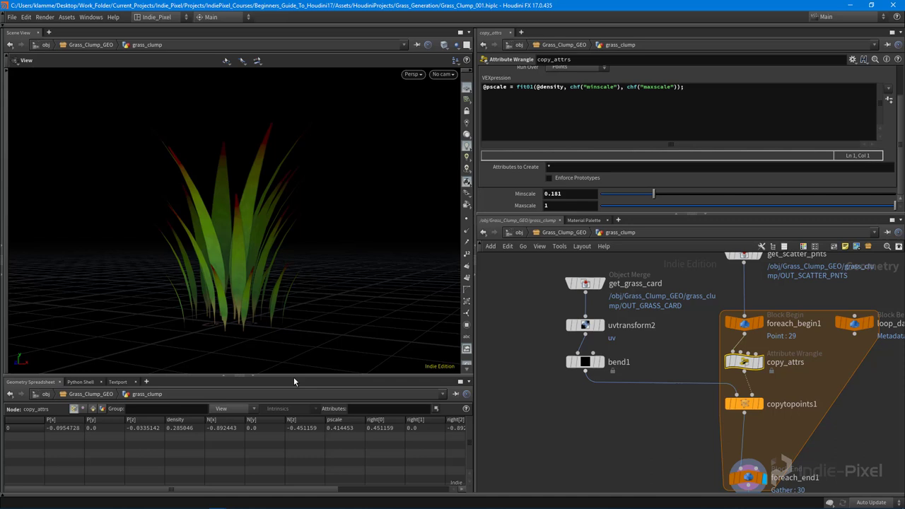
pyautogui.moveTo(292, 376); pyautogui.dragTo(292, 368)
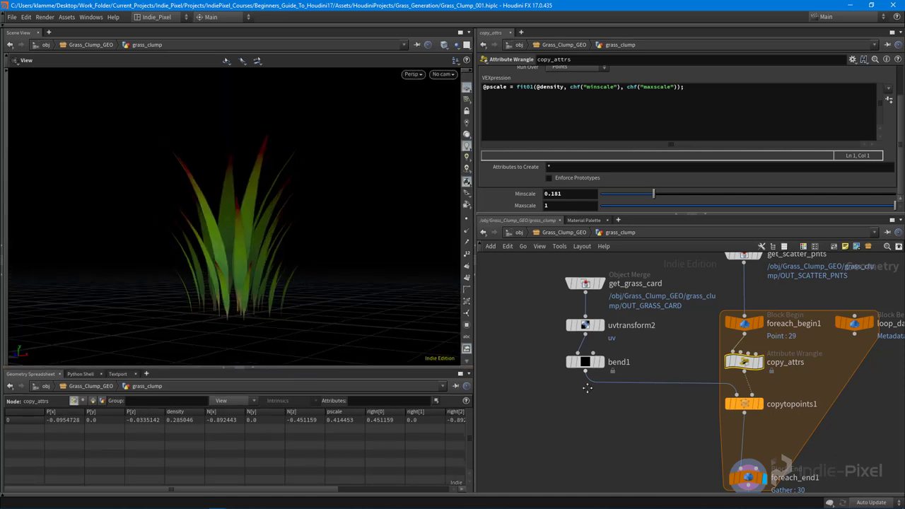
pyautogui.moveTo(586, 387); pyautogui.dragTo(583, 380, button='middle')
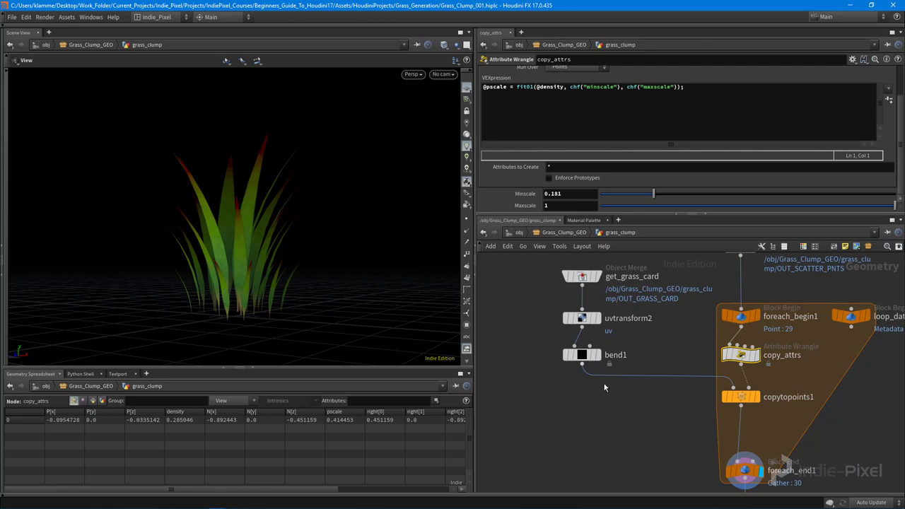
pyautogui.scroll(4, 602, 384)
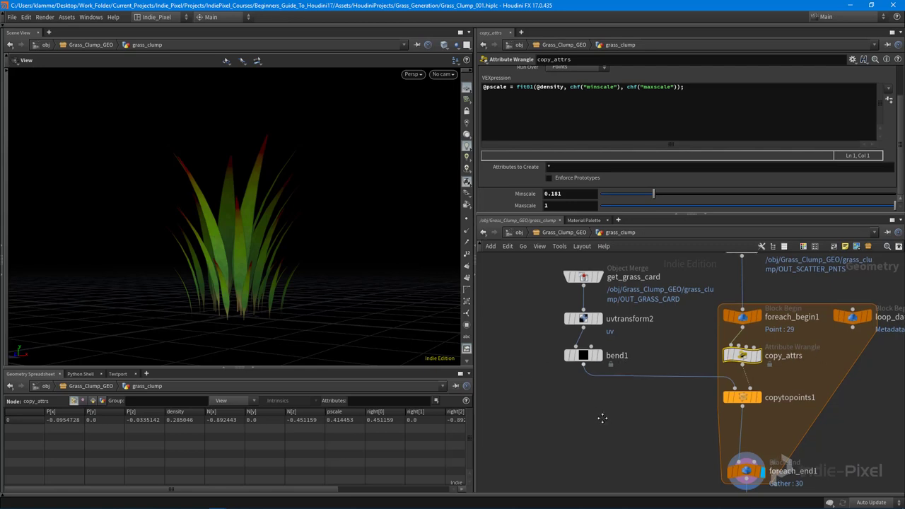
# - Enlarge the parameter pane for bend1 and replace its Bend value with the partial expression point("../")
pyautogui.click(595, 356)
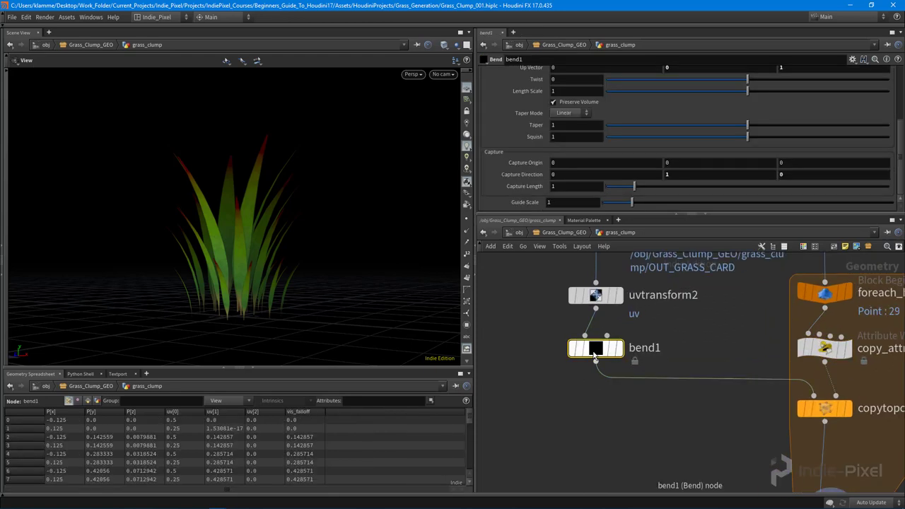
pyautogui.moveTo(708, 214); pyautogui.dragTo(708, 253)
pyautogui.moveTo(318, 257); pyautogui.dragTo(271, 284)
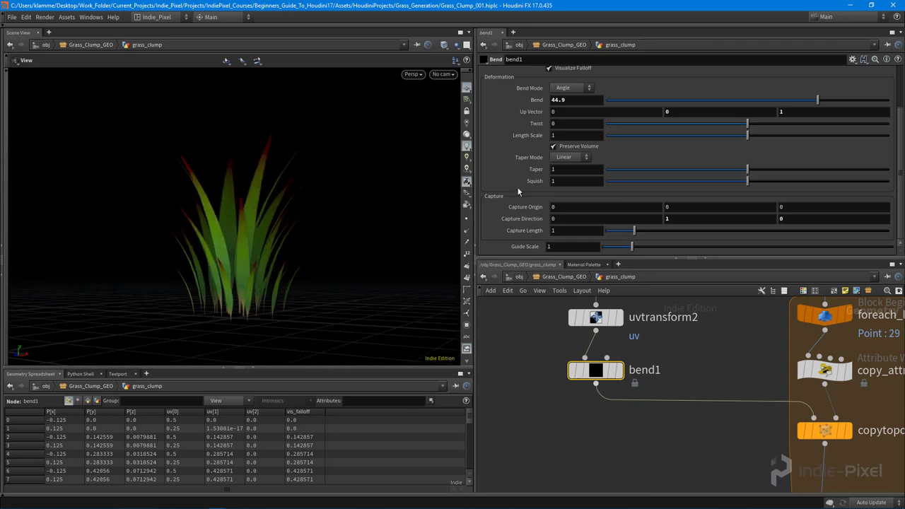
pyautogui.click(585, 99)
pyautogui.write('poi')
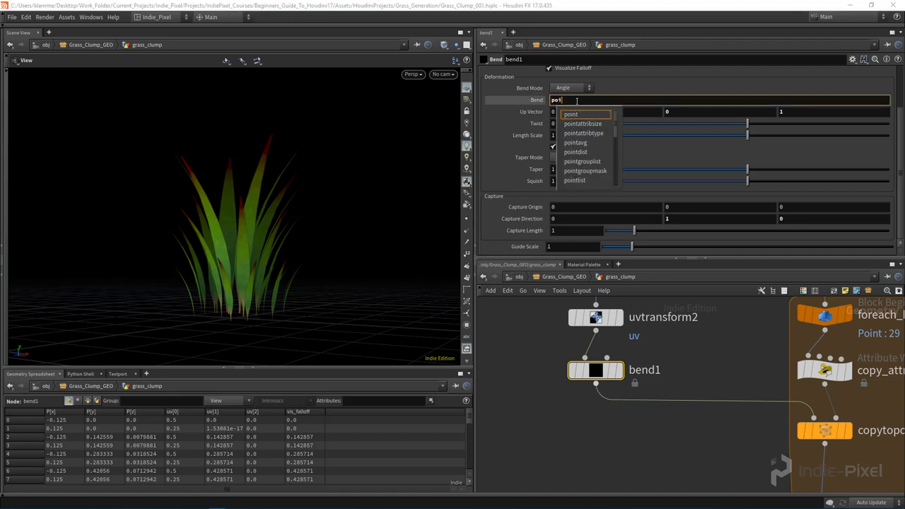
pyautogui.write('nt()')
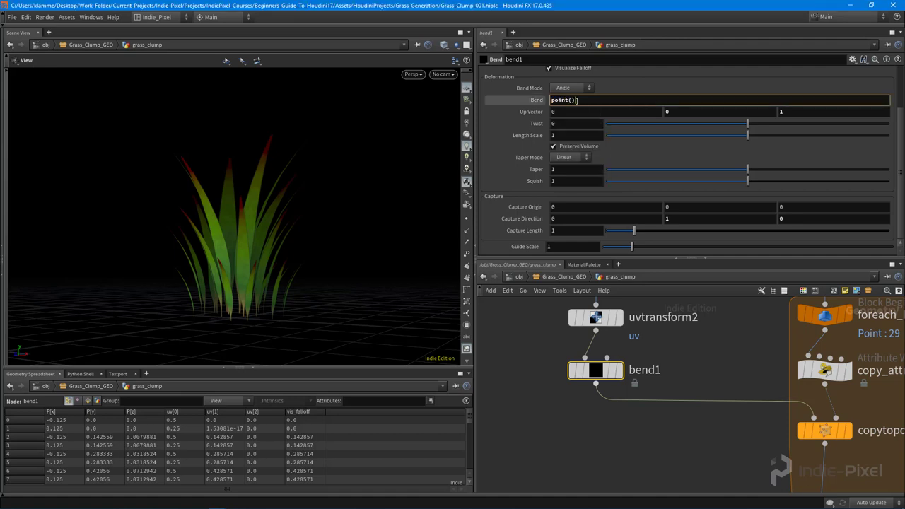
pyautogui.write('"../')
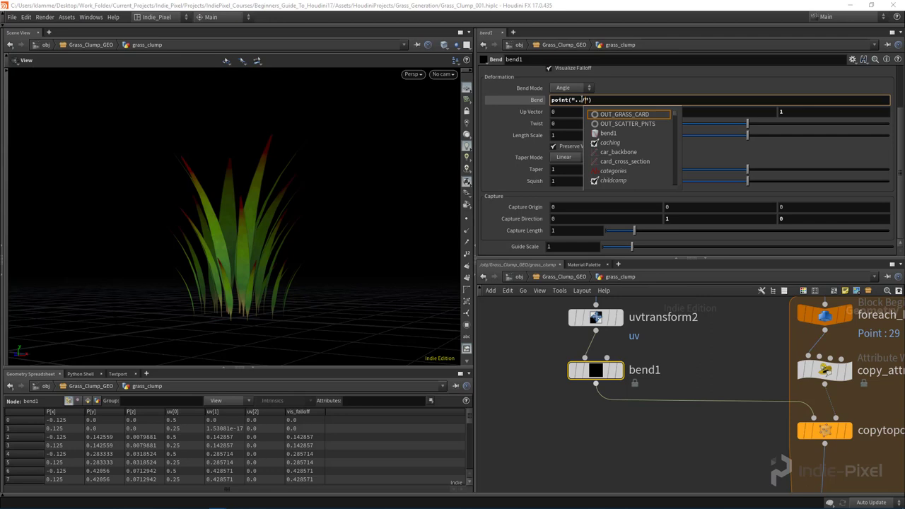
pyautogui.press('Return')
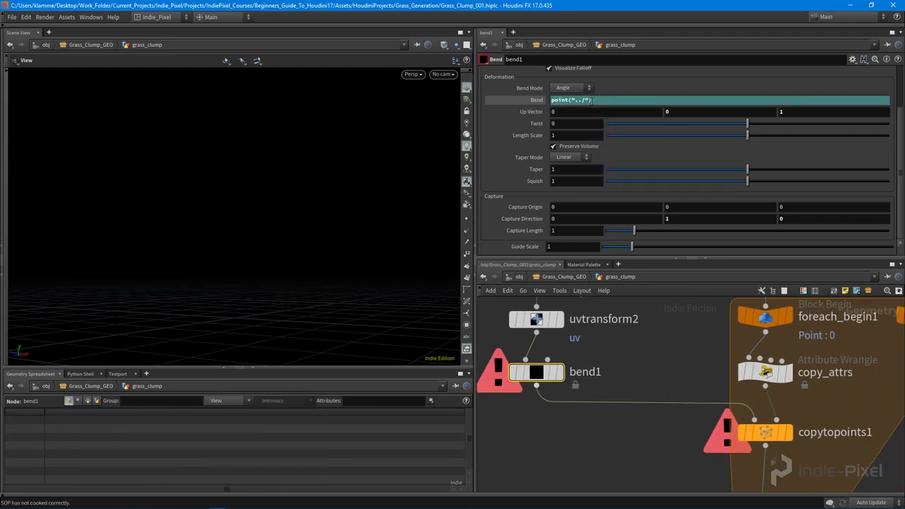
# - Extend bend1's Bend expression to point("../copy_attrs/", "density", 0)
pyautogui.write('copy_attrs/')
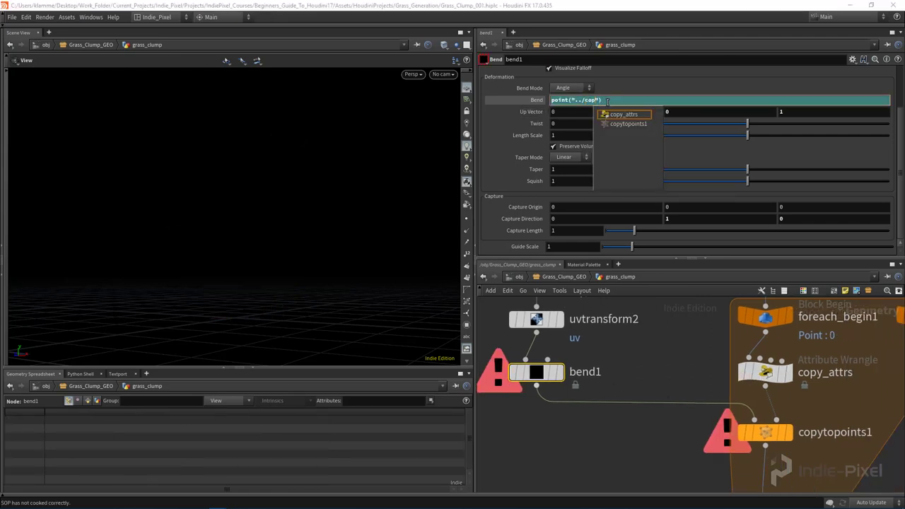
pyautogui.press('Down')
pyautogui.press('Return')
pyautogui.write(', ')
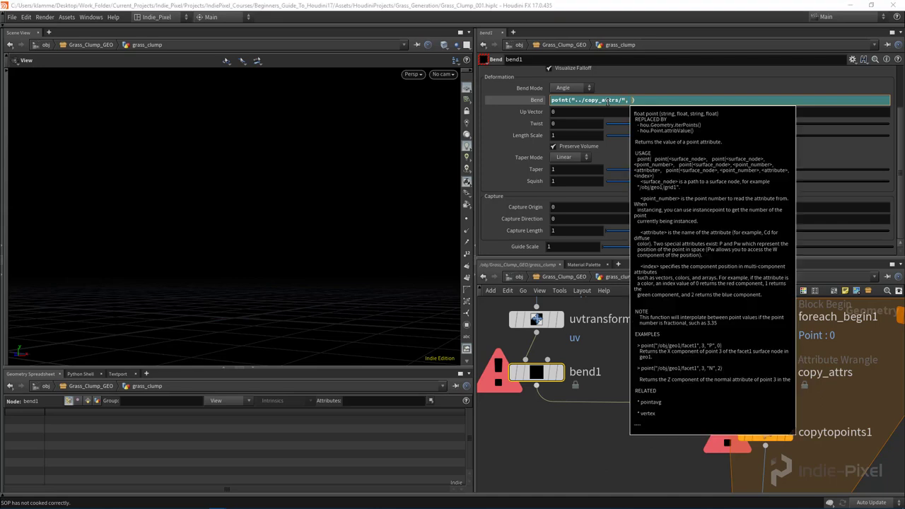
pyautogui.write('""density')
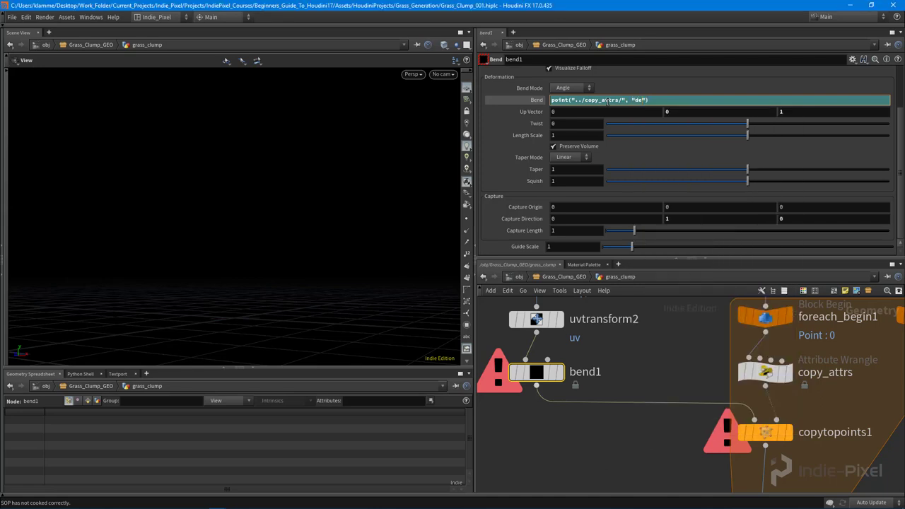
pyautogui.write(', 0')
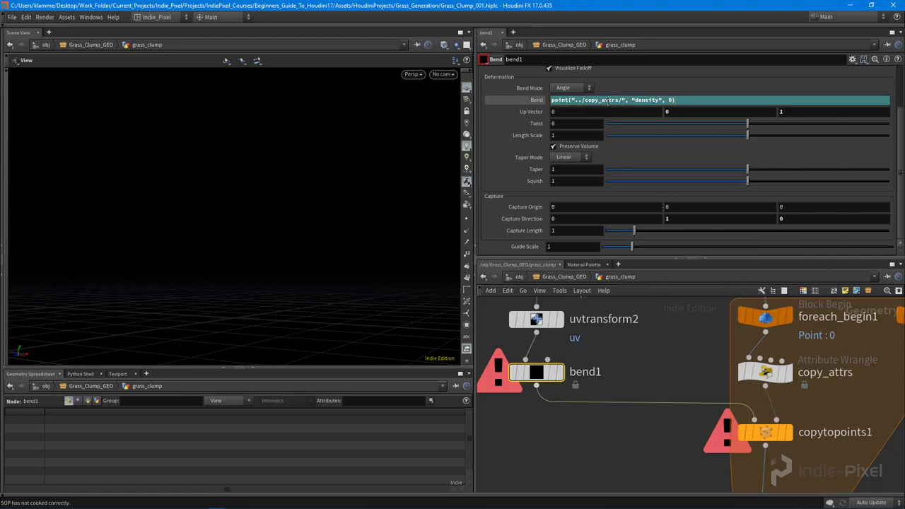
pyautogui.click(530, 104)
pyautogui.click(530, 104)
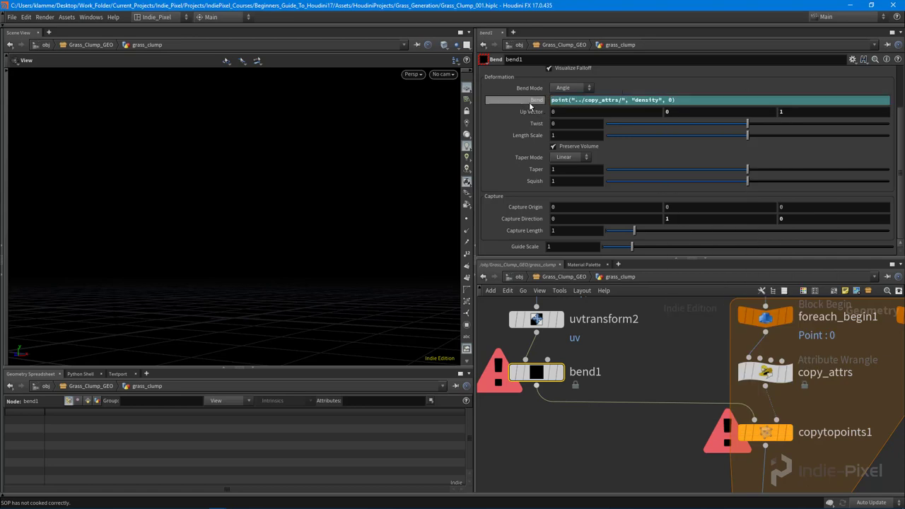
pyautogui.moveTo(637, 414); pyautogui.dragTo(666, 400, button='middle')
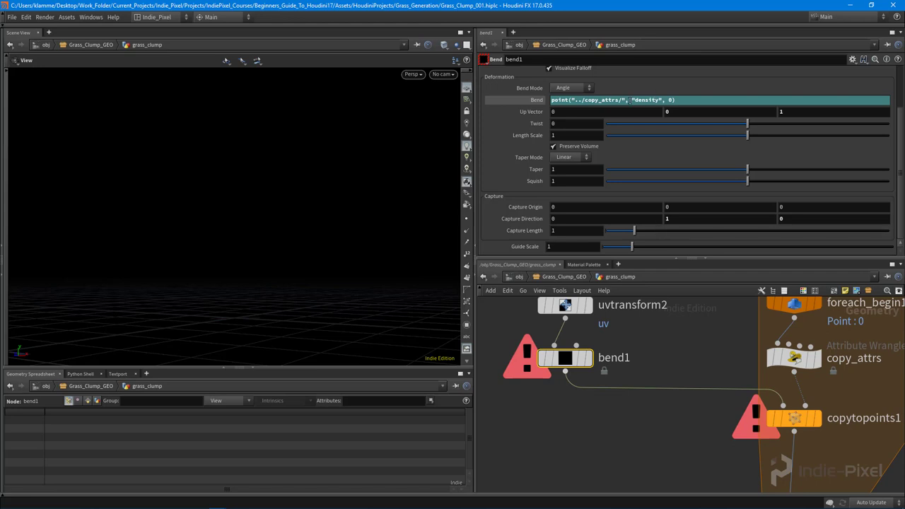
# - Bring up the help page for the point expression function and review the order of its arguments
pyautogui.click(555, 100)
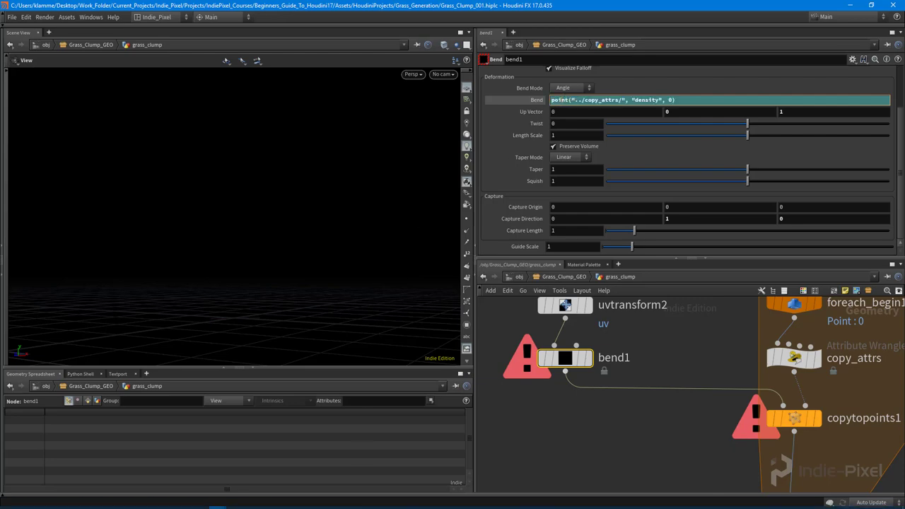
pyautogui.moveTo(200, 503)
pyautogui.click(325, 461)
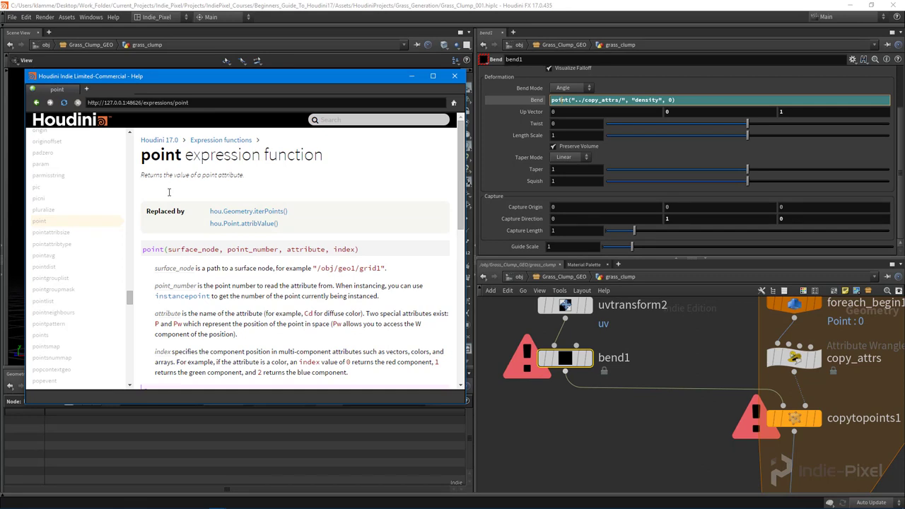
pyautogui.doubleClick(205, 250)
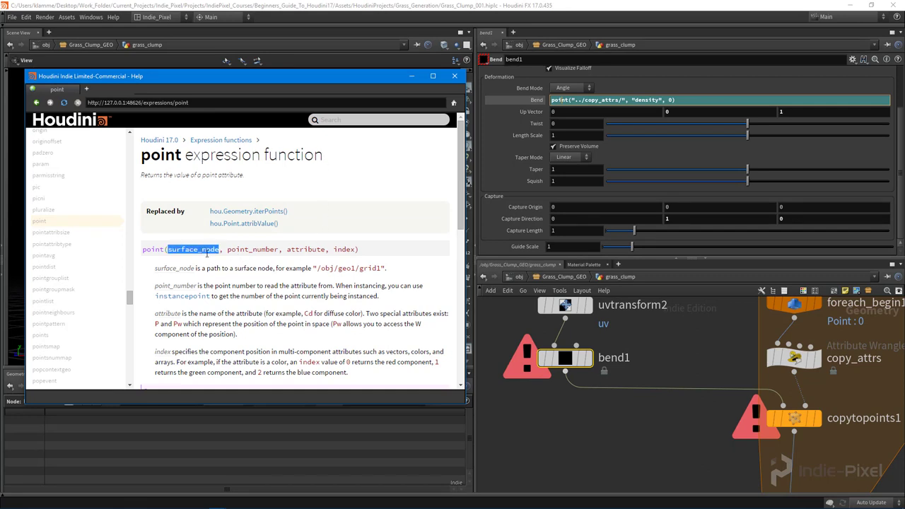
pyautogui.doubleClick(261, 250)
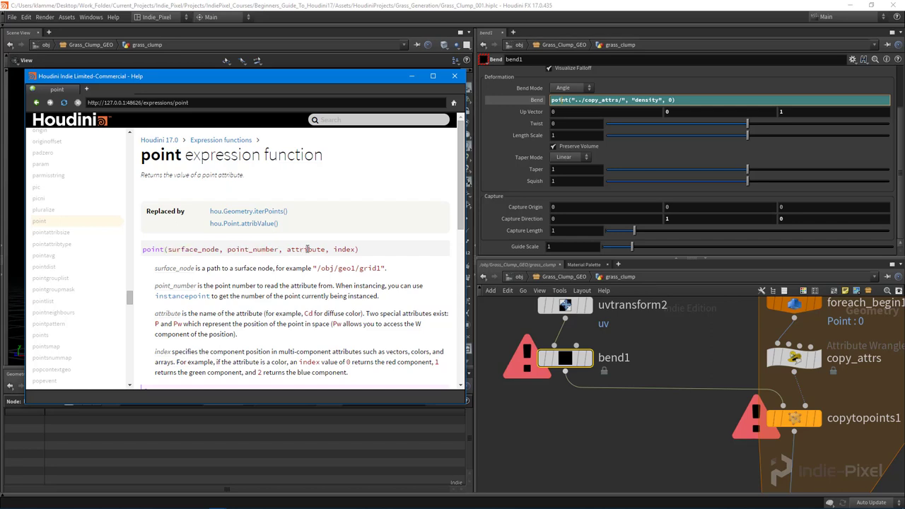
pyautogui.doubleClick(307, 249)
pyautogui.doubleClick(343, 249)
# - Insert point number 0 before "density" in the Bend expression, minimize the help window, and check the evaluated Bend value
pyautogui.click(629, 100)
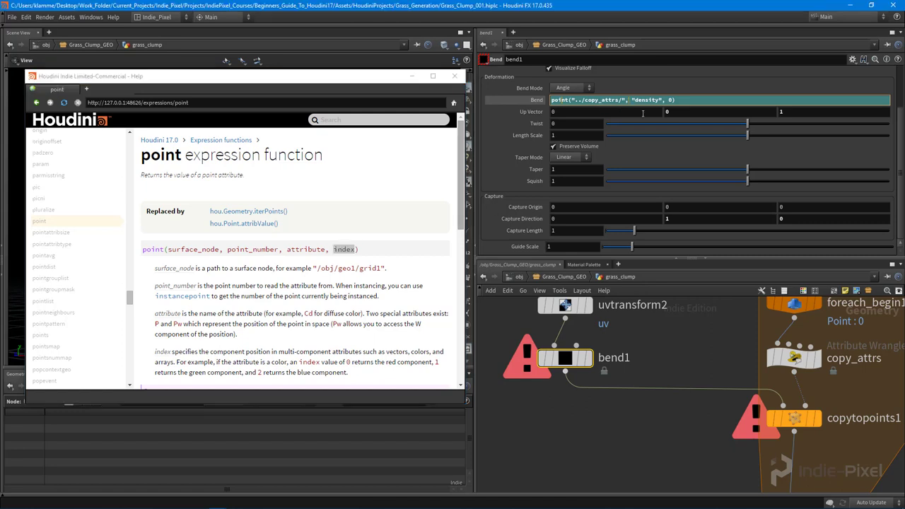
pyautogui.write('0 ,')
pyautogui.press('Return')
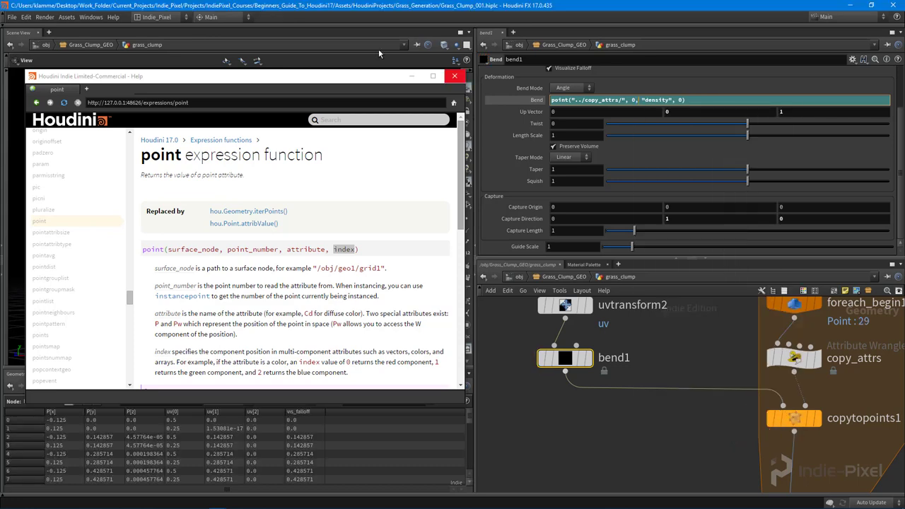
pyautogui.click(411, 76)
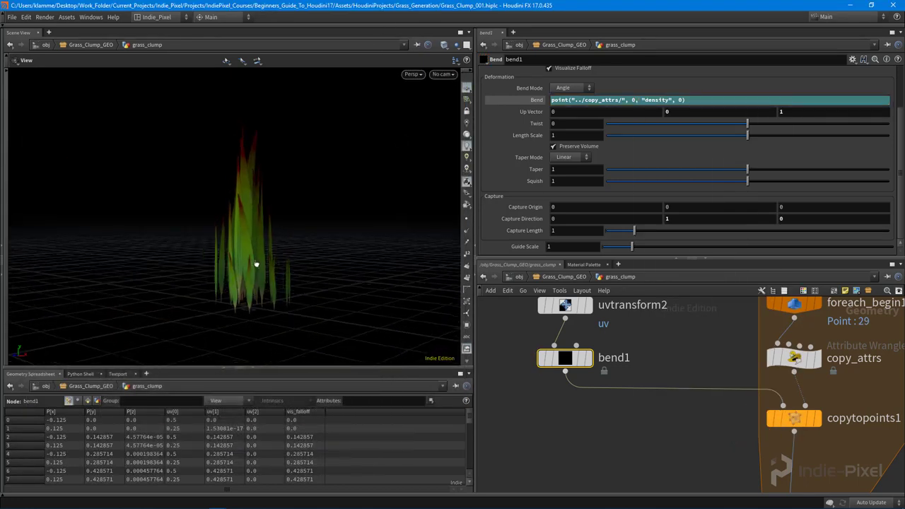
pyautogui.click(535, 100)
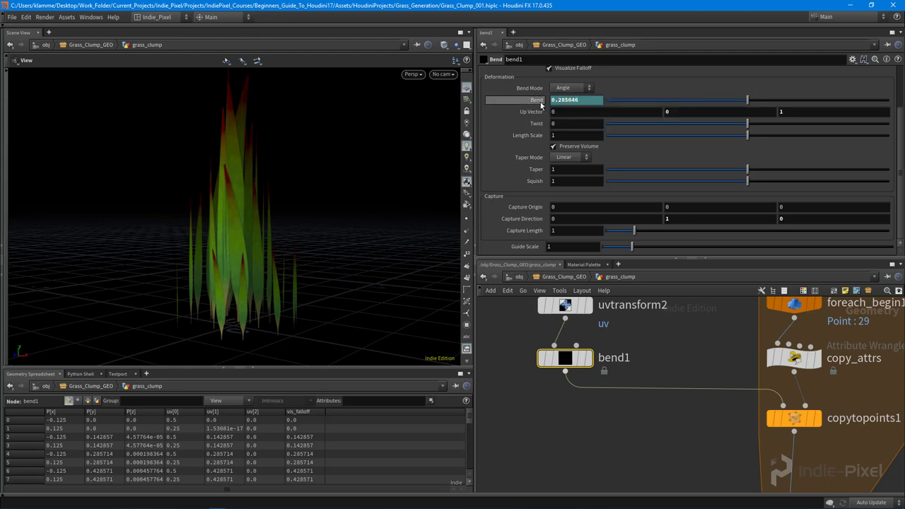
pyautogui.click(539, 100)
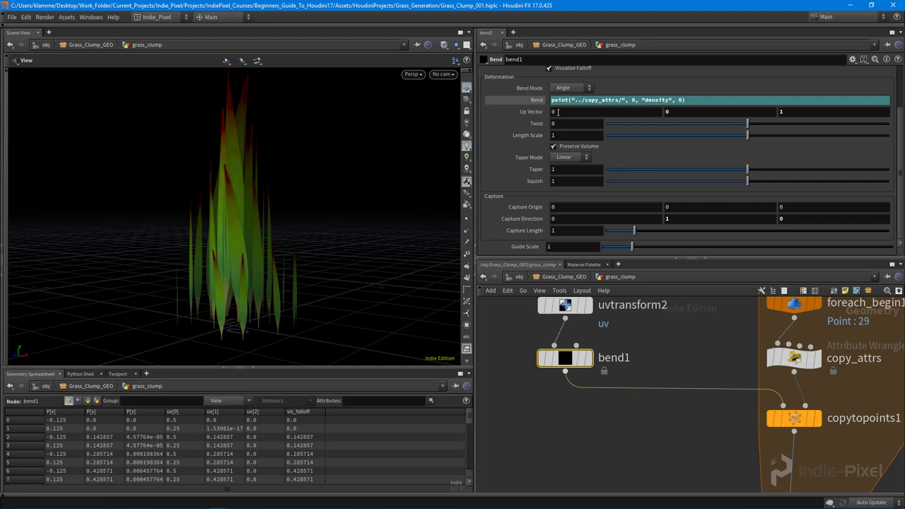
# - Wrap the Bend expression in fit01 with an output range of 40 to 15 and view the clump from another angle
pyautogui.click(550, 100)
pyautogui.write('fit01')
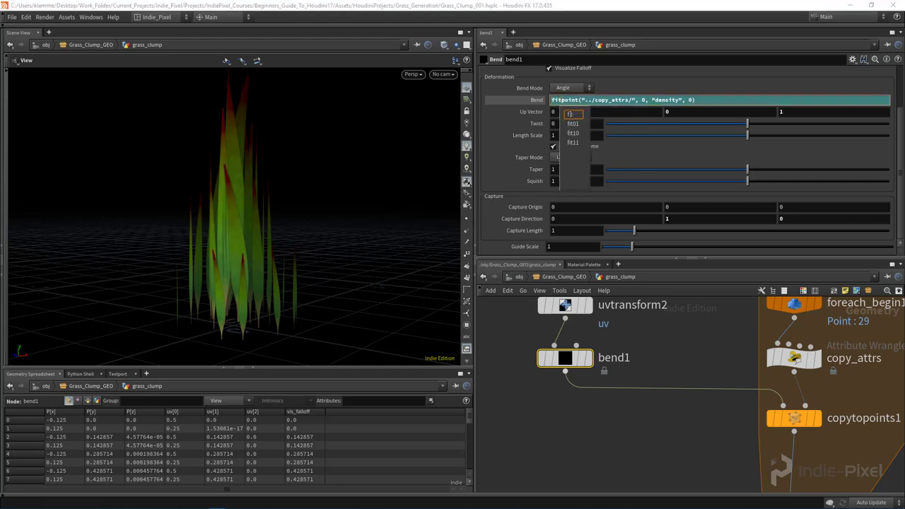
pyautogui.write('(')
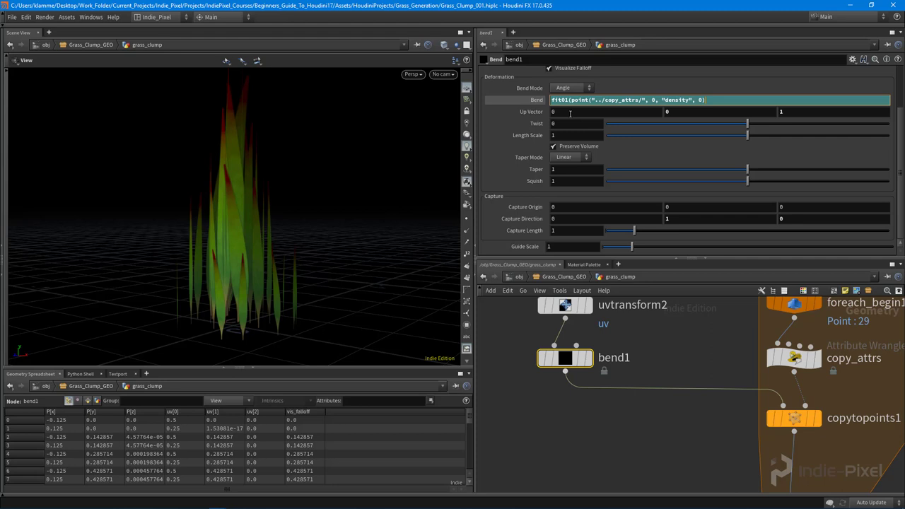
pyautogui.write(', 40, 15')
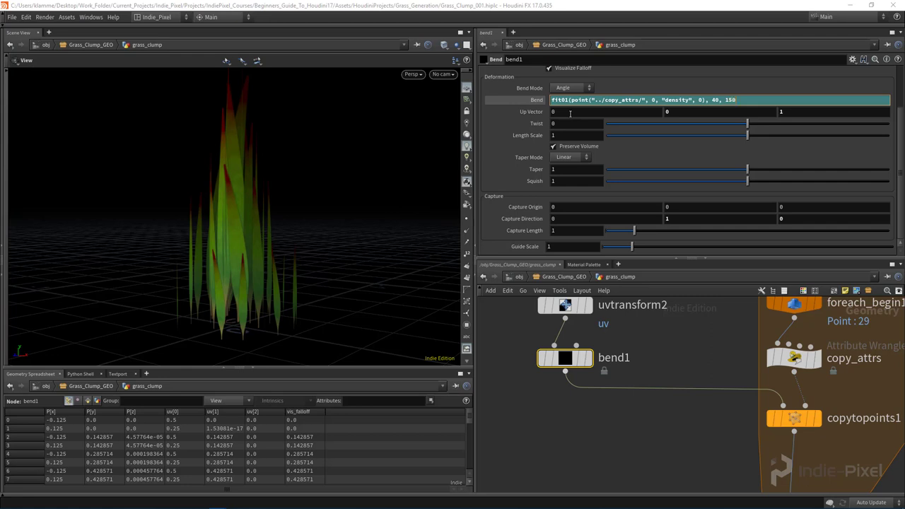
pyautogui.press('Return')
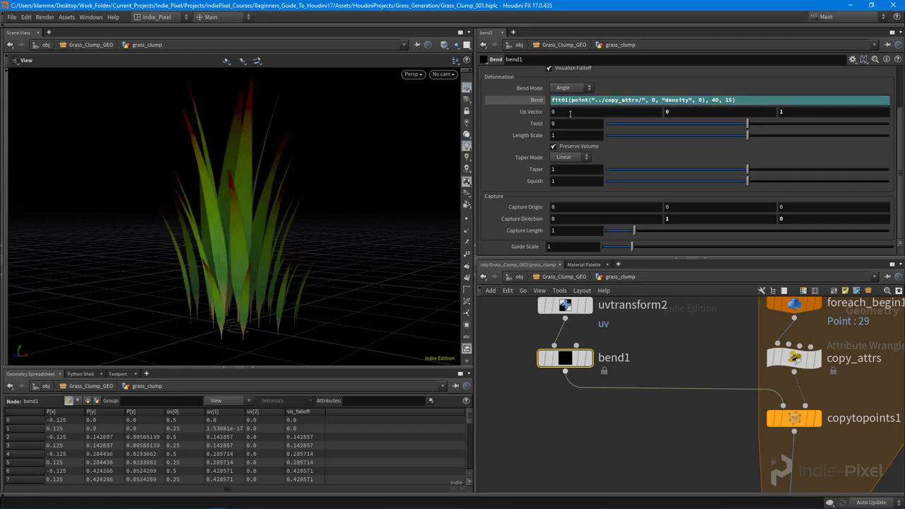
pyautogui.moveTo(256, 246)
pyautogui.mouseDown()
pyautogui.moveTo(228, 245)
pyautogui.moveTo(239, 241)
pyautogui.mouseUp()
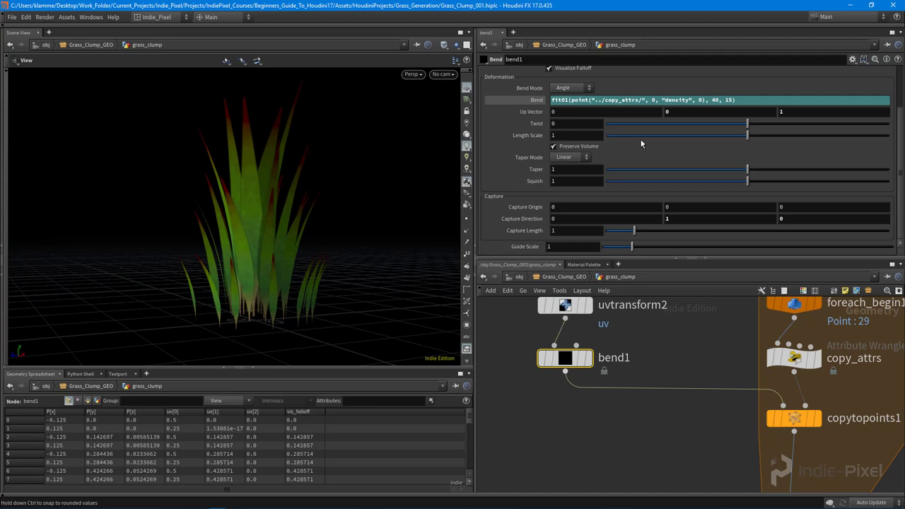
# - Change the fit01 output range in bend1's Bend expression to 90 and 1, and inspect the clump
pyautogui.click(735, 99)
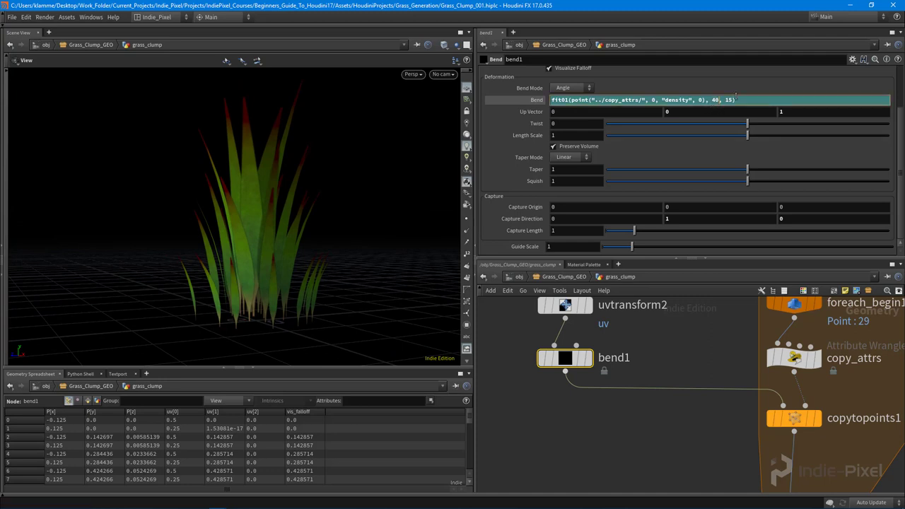
pyautogui.press('BackSpace')
pyautogui.write('9')
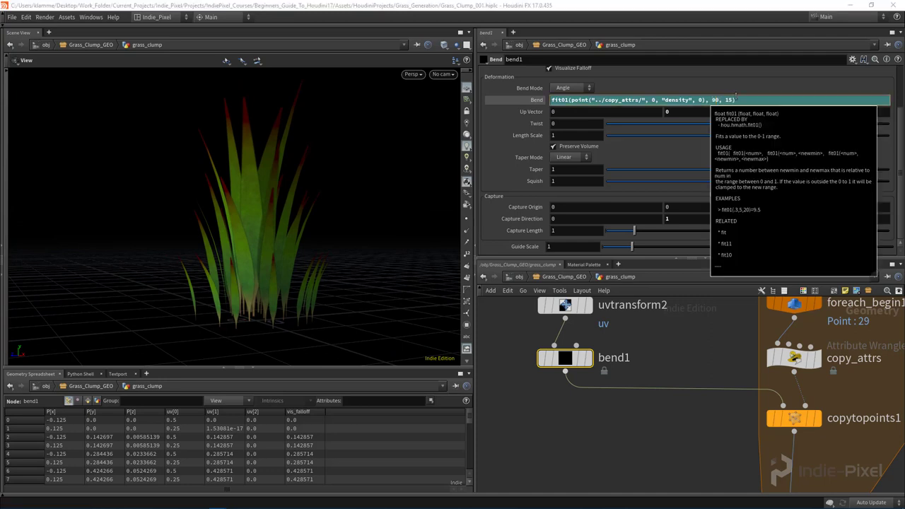
pyautogui.press('Return')
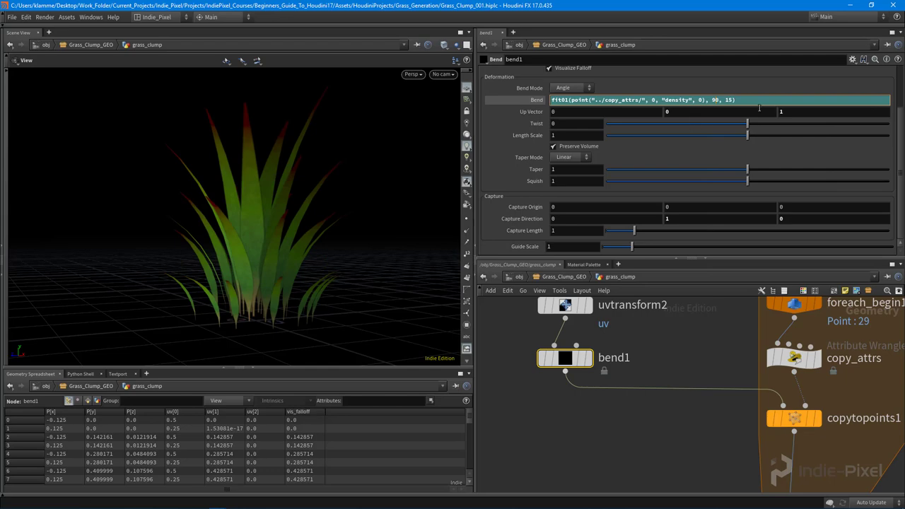
pyautogui.click(753, 100)
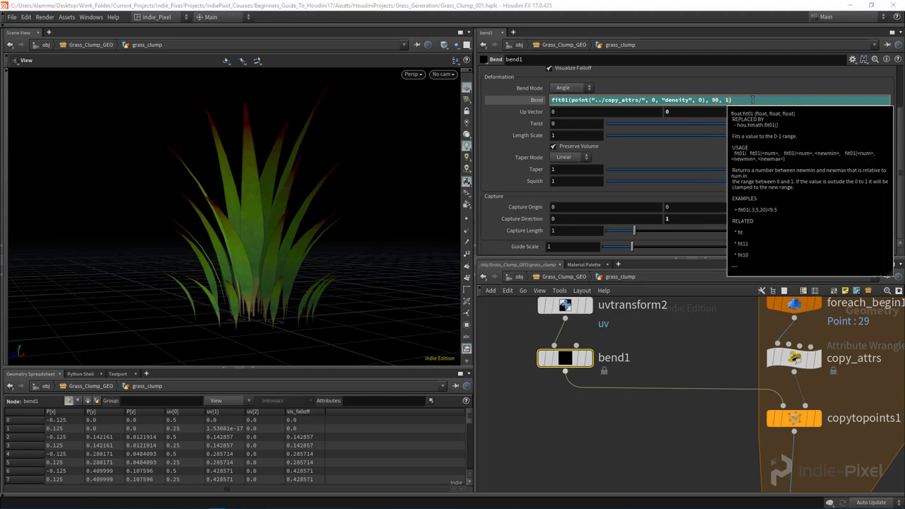
pyautogui.press('BackSpace')
pyautogui.press('Return')
pyautogui.moveTo(280, 225); pyautogui.dragTo(212, 230)
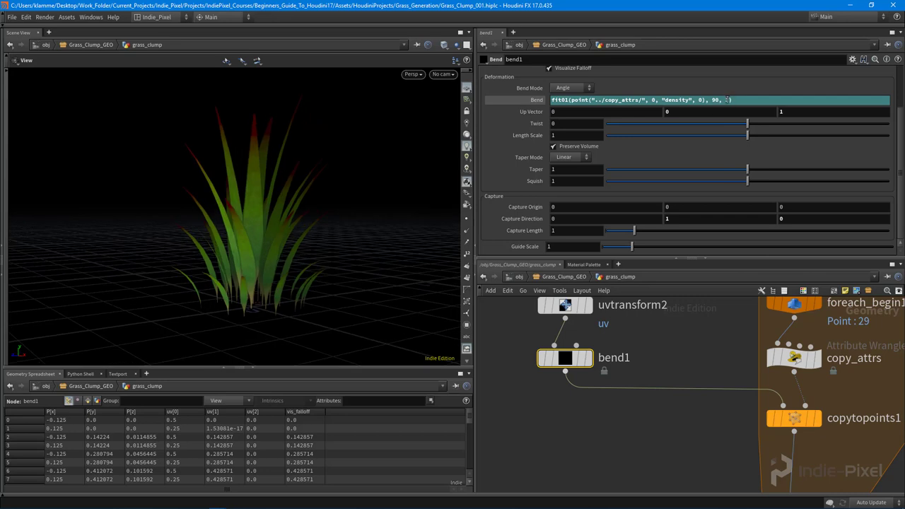
# - Turn off Visualize Falloff on the bend1 node so the clump displays without the falloff colouring
pyautogui.moveTo(248, 217); pyautogui.dragTo(311, 228)
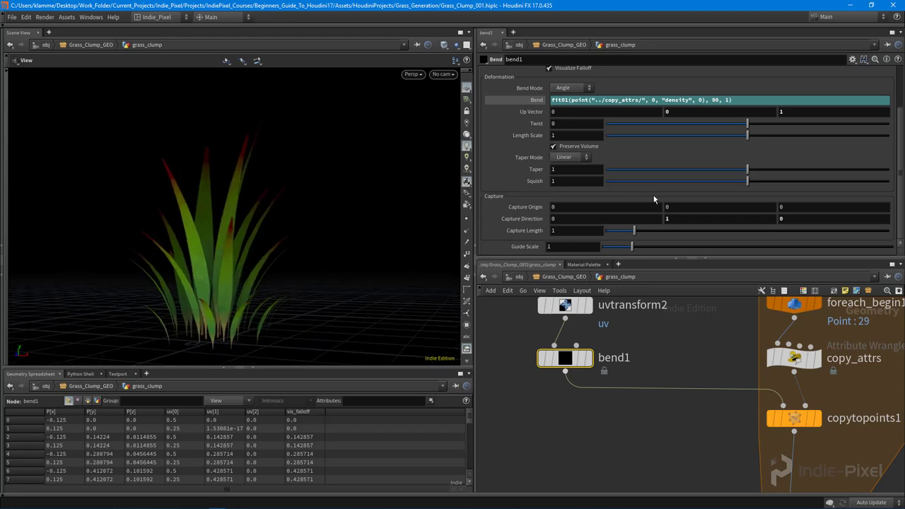
pyautogui.scroll(3, 629, 198)
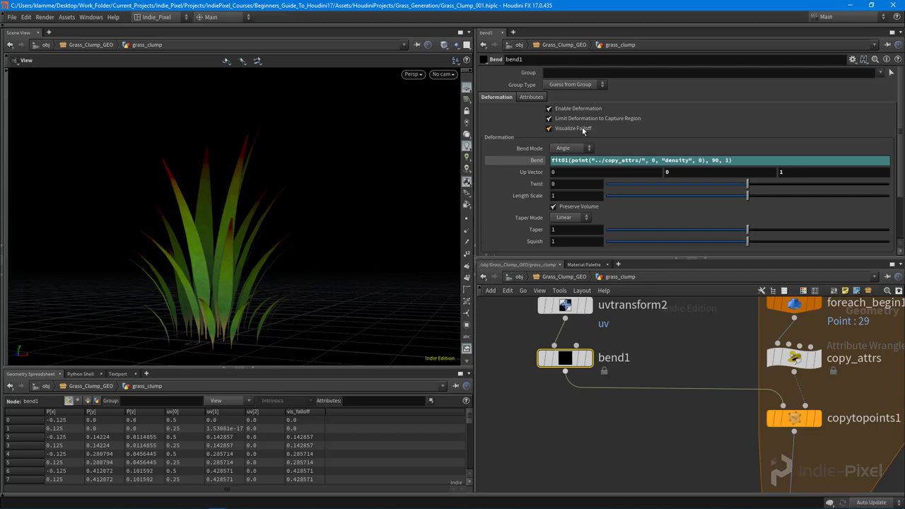
pyautogui.click(568, 130)
pyautogui.moveTo(302, 244); pyautogui.dragTo(232, 244)
# - Try wrapping the point() call in the Bend expression in rand() to randomize the bend of each blade
pyautogui.click(747, 161)
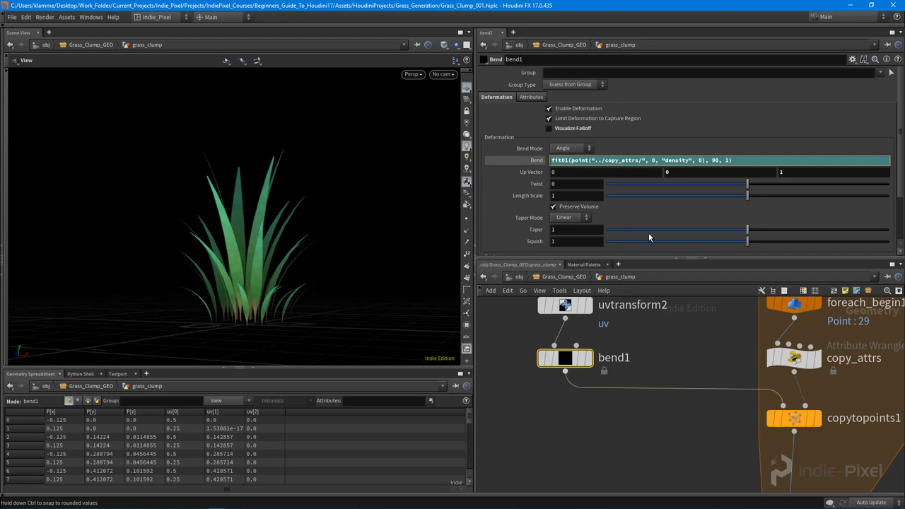
pyautogui.write('rand()')
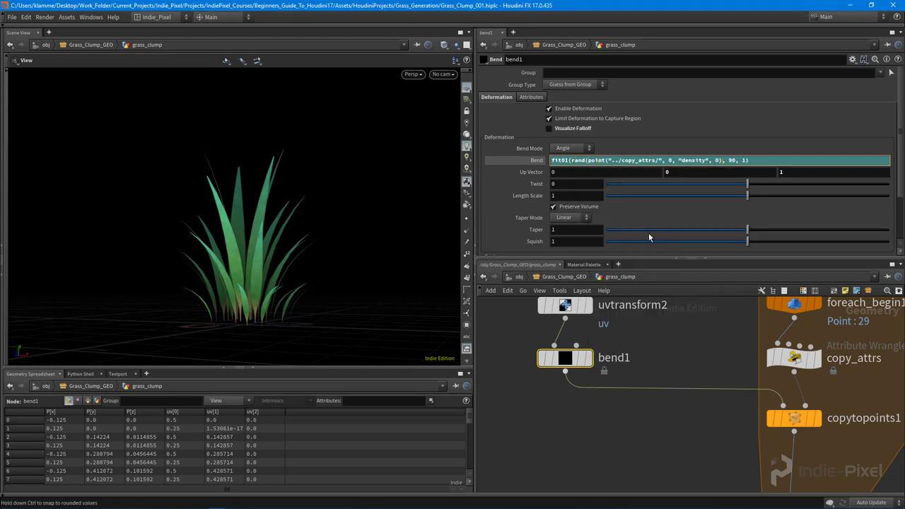
pyautogui.write(')')
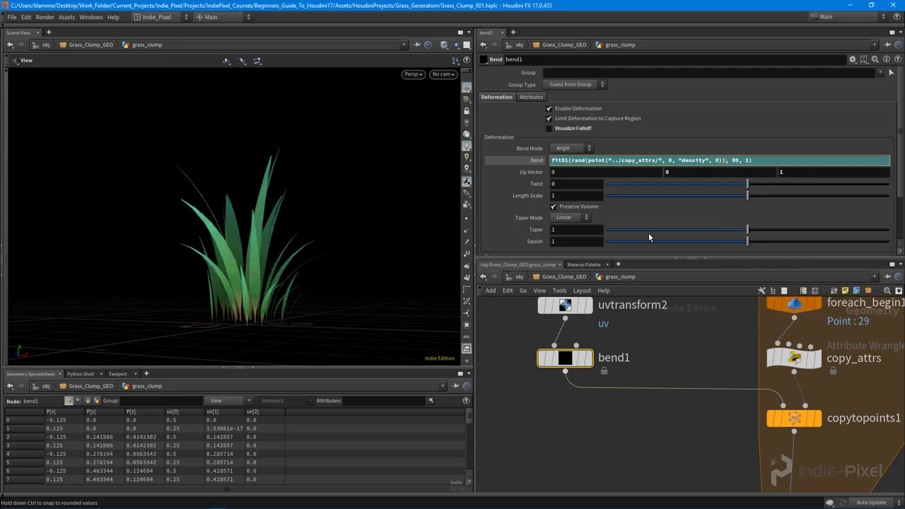
pyautogui.moveTo(212, 333); pyautogui.dragTo(225, 287)
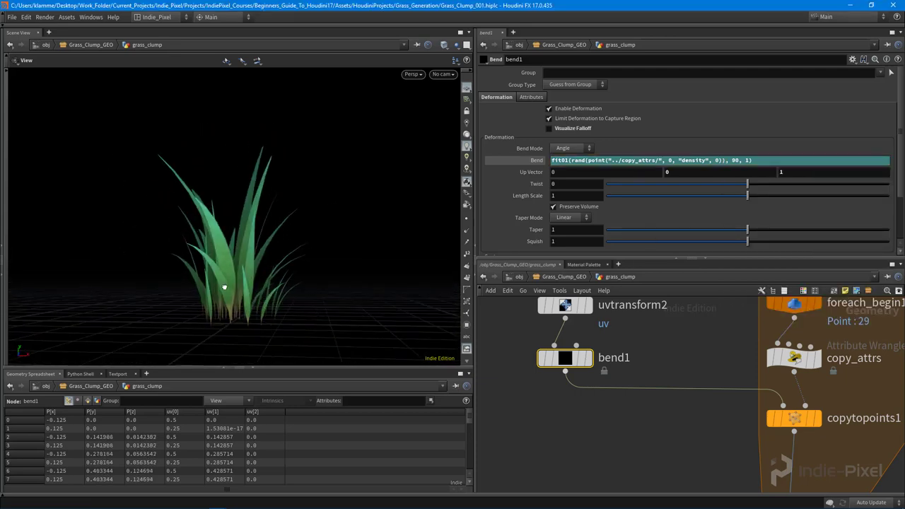
# - Remove the rand() wrapper from the Bend expression, keeping fit01 around the point() call, and check the clump
pyautogui.click(590, 161)
pyautogui.press('BackSpace')
pyautogui.press('BackSpace')
pyautogui.press('BackSpace')
pyautogui.press('BackSpace')
pyautogui.press('BackSpace')
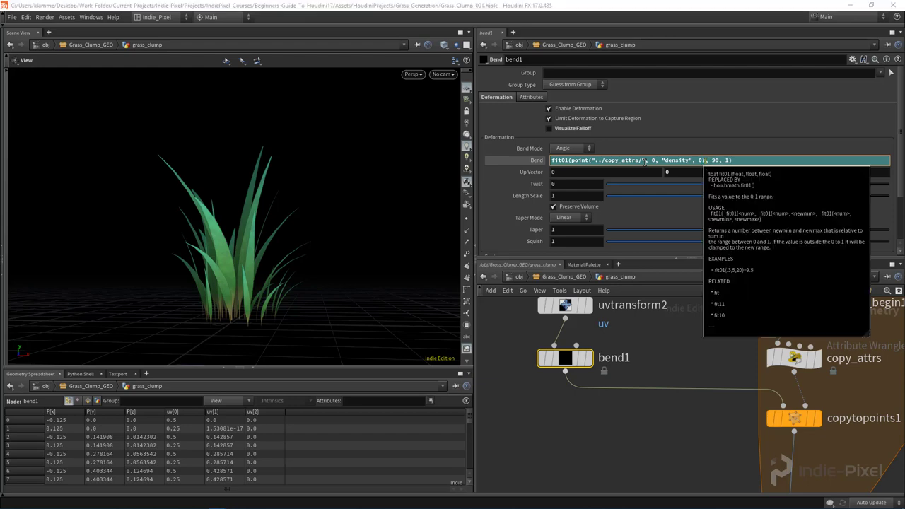
pyautogui.press('Return')
pyautogui.moveTo(343, 203); pyautogui.dragTo(333, 271)
# - Group the ten visible nodes, from get_grass_card and get_scatter_pnts down to normal1, in a network box and reposition it
pyautogui.scroll(-5, 630, 381)
pyautogui.scroll(-3, 626, 392)
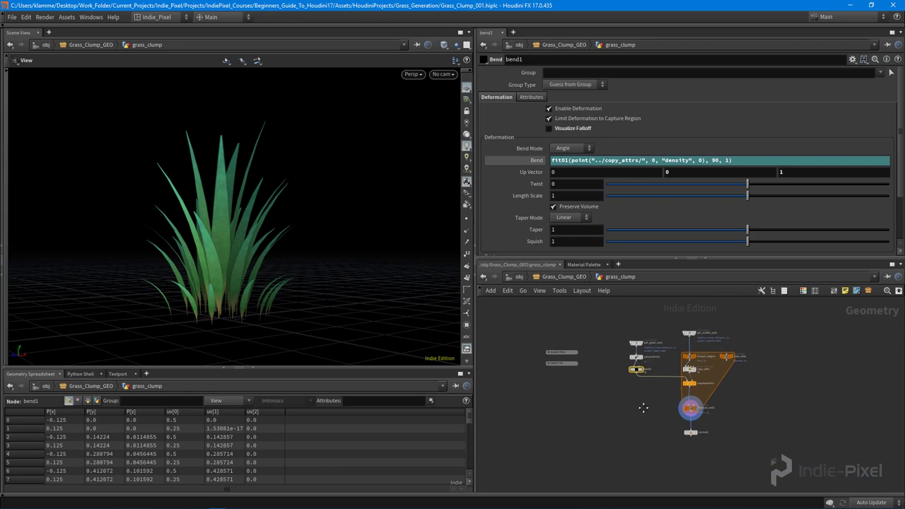
pyautogui.moveTo(783, 254); pyautogui.dragTo(783, 232)
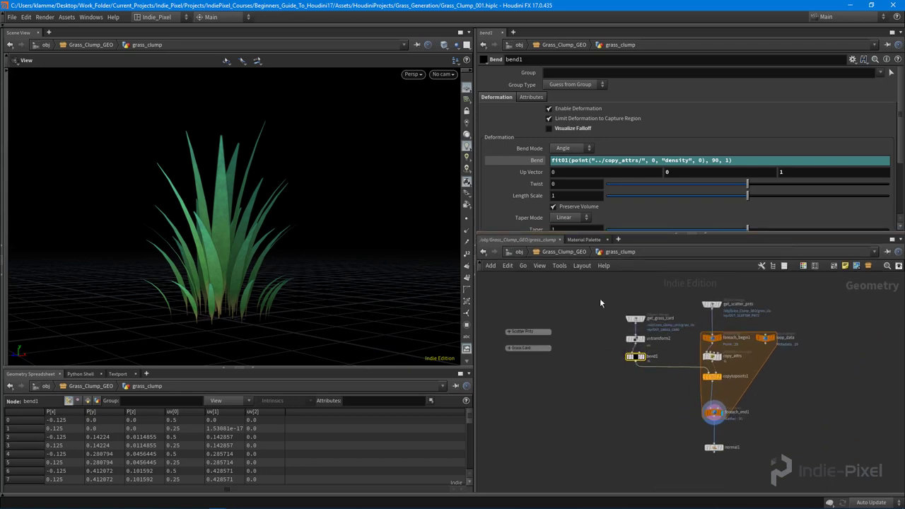
pyautogui.moveTo(600, 297); pyautogui.dragTo(806, 460)
pyautogui.hotkey('shift', 'o')
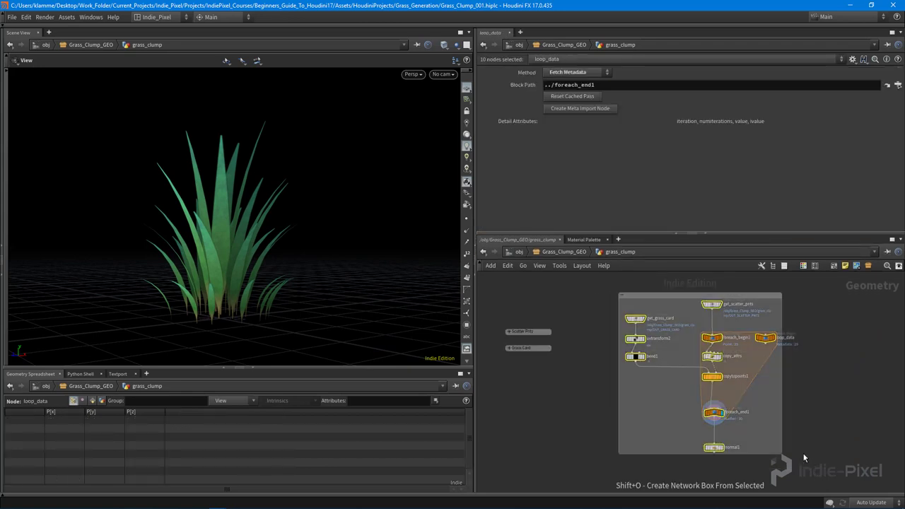
pyautogui.moveTo(643, 286); pyautogui.dragTo(661, 306, button='middle')
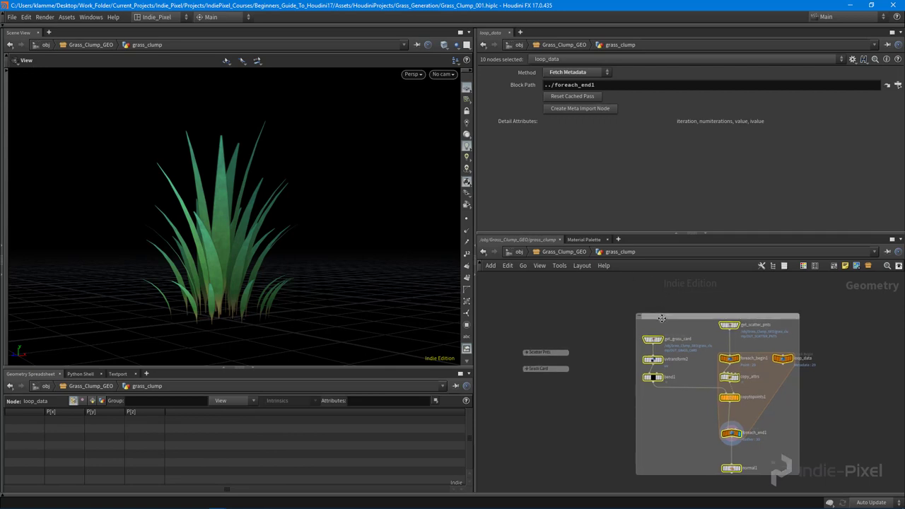
pyautogui.moveTo(661, 317)
pyautogui.mouseDown()
pyautogui.moveTo(645, 303)
pyautogui.moveTo(652, 303)
pyautogui.mouseUp()
pyautogui.moveTo(588, 367); pyautogui.dragTo(596, 377, button='middle')
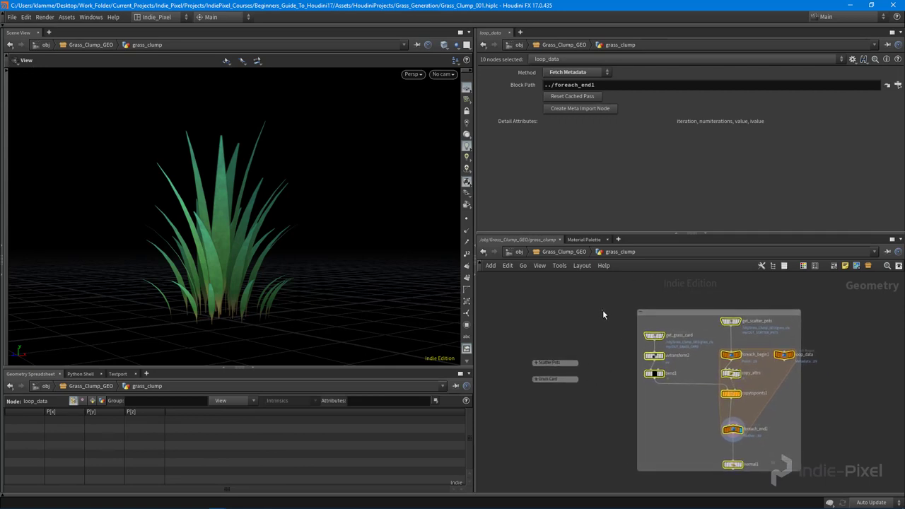
# - Title the new network box "For Loop"
pyautogui.click(651, 311)
pyautogui.scroll(3, 653, 311)
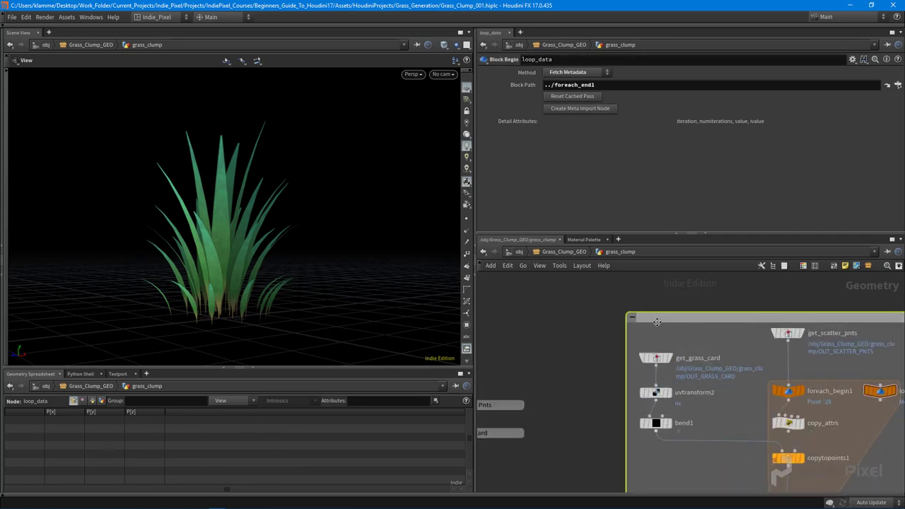
pyautogui.doubleClick(657, 318)
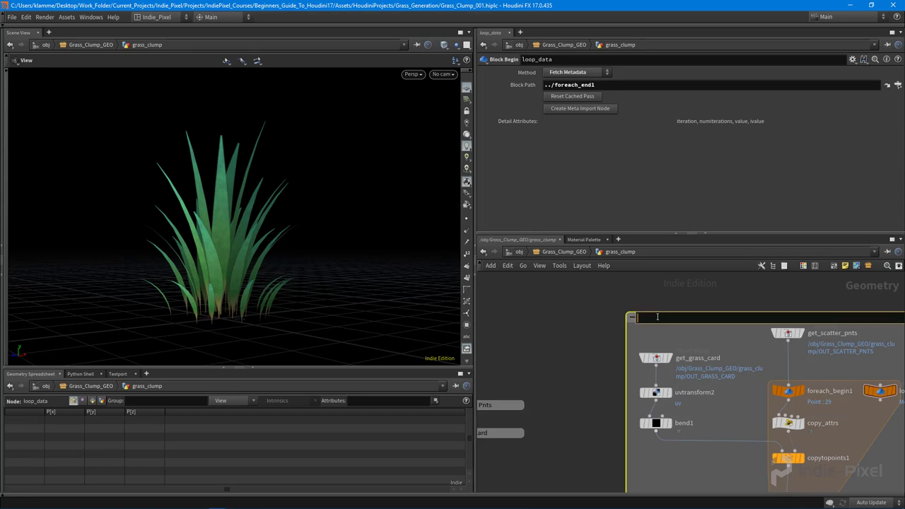
pyautogui.write('For Loop')
pyautogui.press('Return')
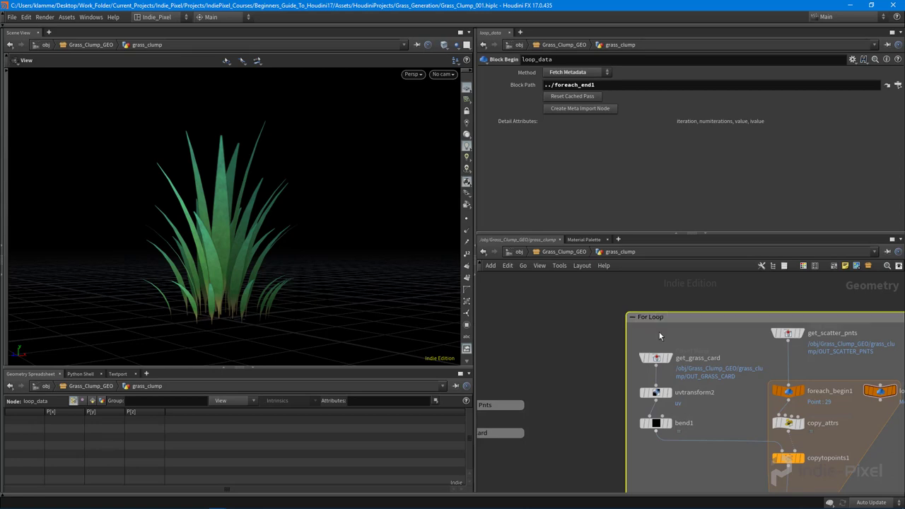
pyautogui.scroll(-3, 658, 333)
pyautogui.moveTo(622, 387); pyautogui.dragTo(623, 378, button='middle')
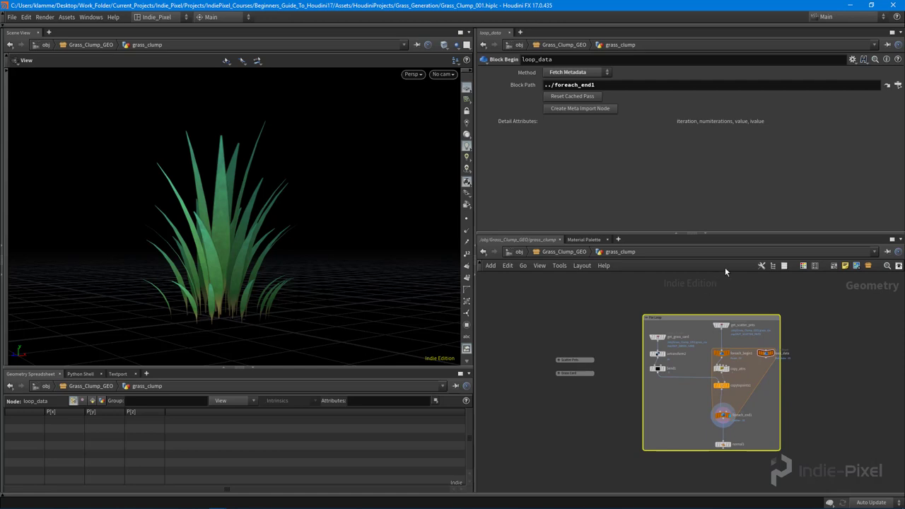
pyautogui.moveTo(725, 234); pyautogui.dragTo(724, 190)
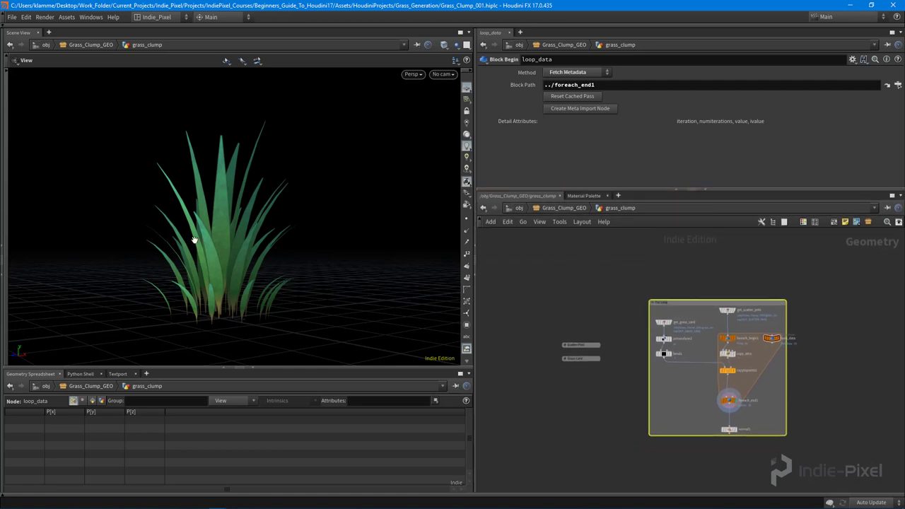
pyautogui.moveTo(194, 240); pyautogui.dragTo(254, 240)
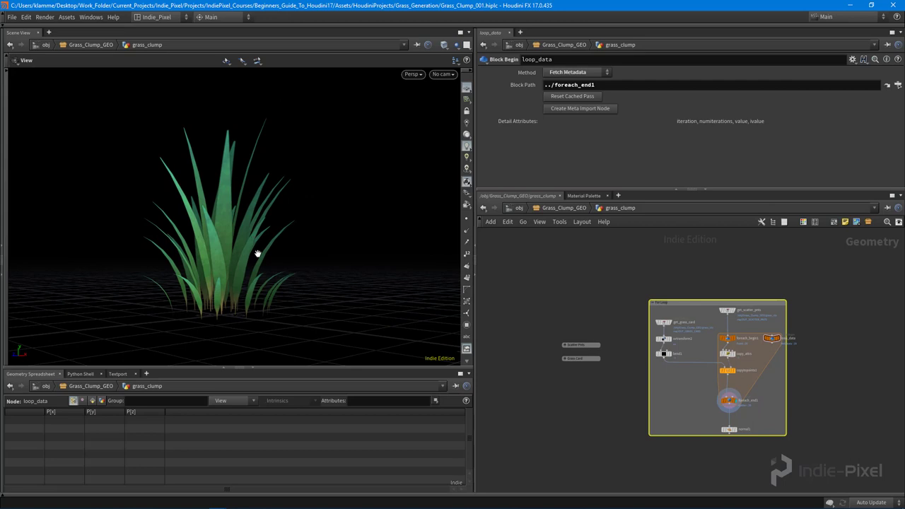
pyautogui.moveTo(221, 252); pyautogui.dragTo(247, 274)
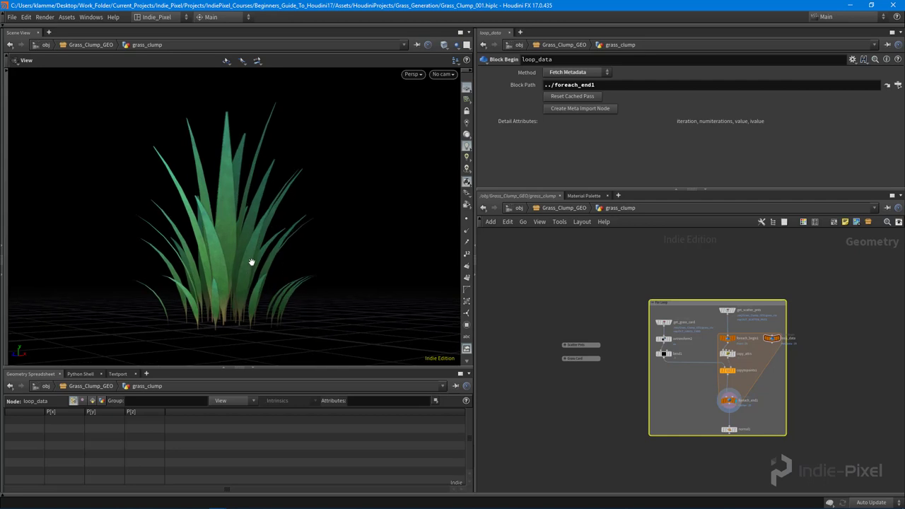
pyautogui.moveTo(205, 260); pyautogui.dragTo(237, 265)
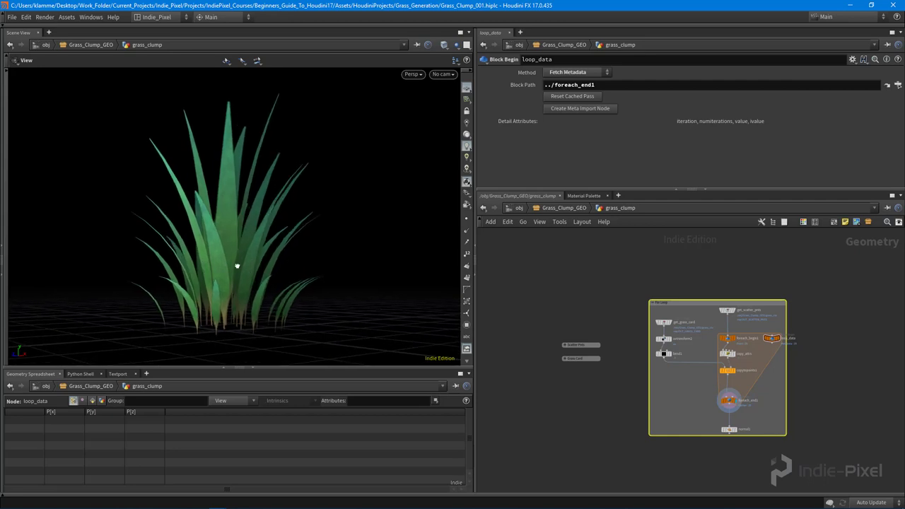